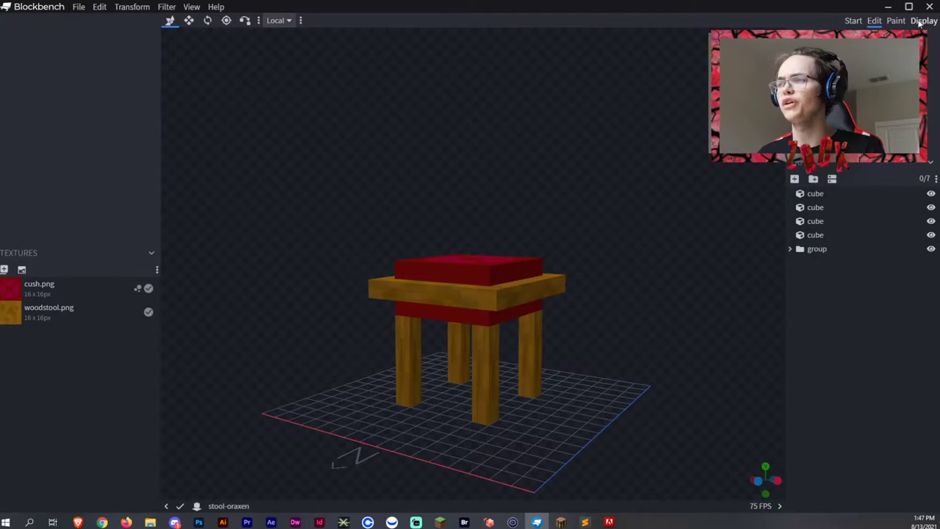
Step: Open the Display settings and orbit around the player holding the stool
click(923, 20)
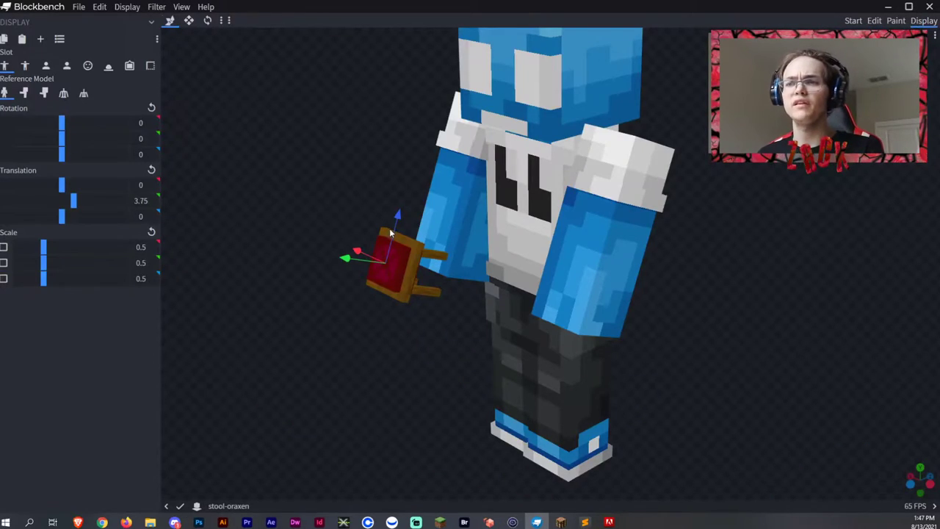
drag(401, 364, 439, 336)
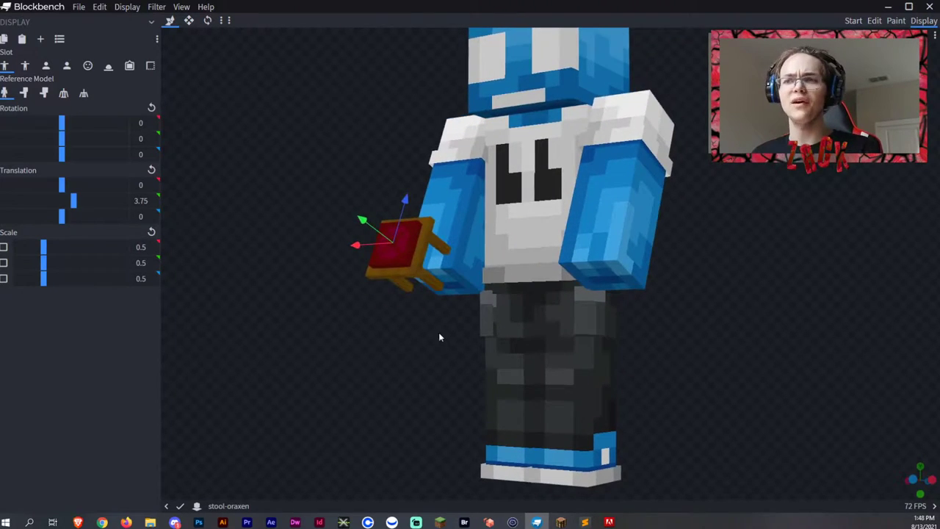
drag(485, 365, 430, 408)
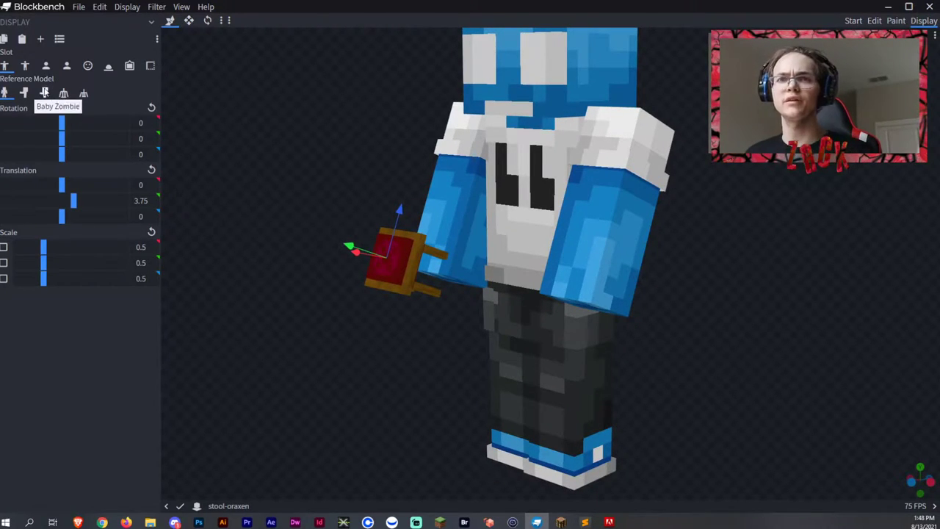
Step: Compare the stool on zombie, baby zombie and armor stand references, then preview first-person right hand
click(24, 93)
click(45, 93)
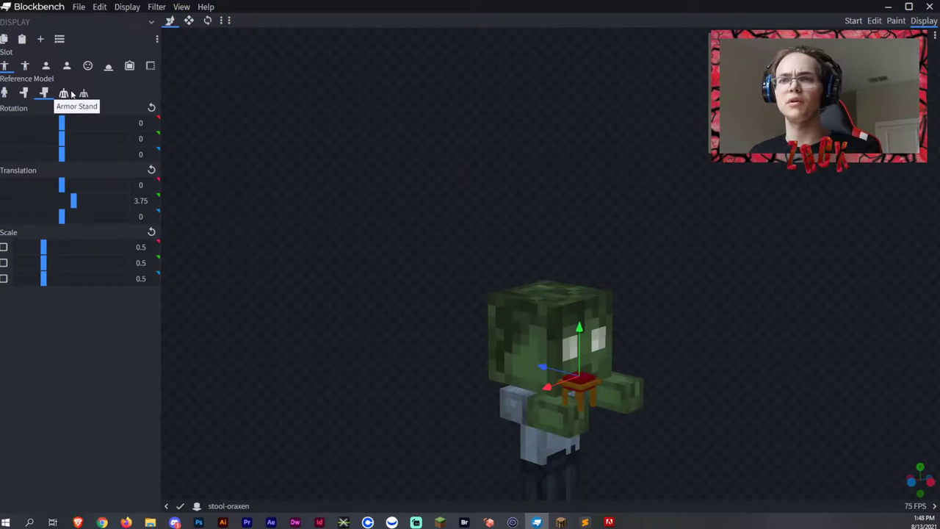
click(63, 94)
click(83, 93)
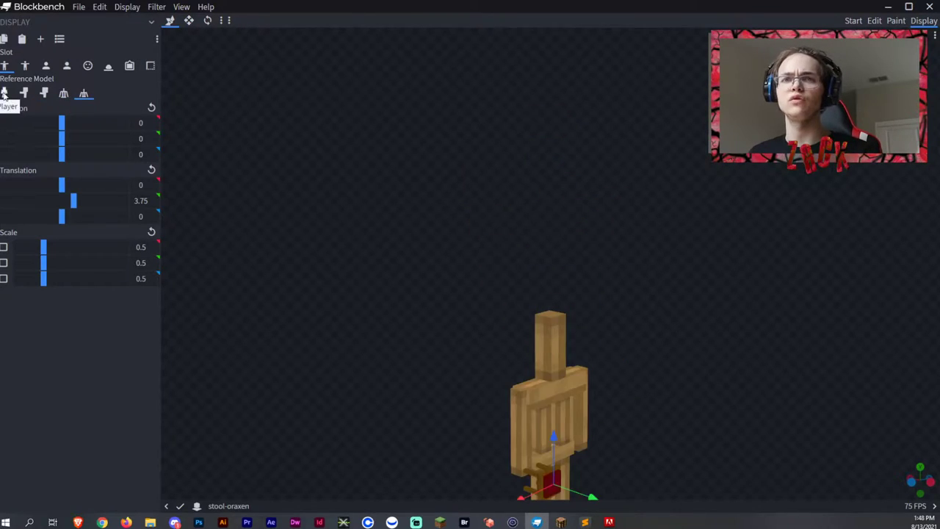
click(4, 93)
click(24, 66)
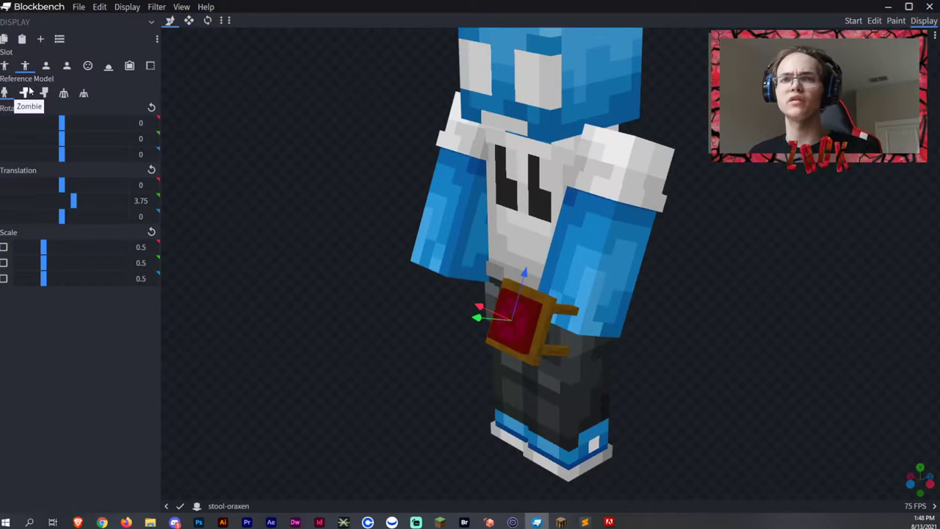
click(46, 66)
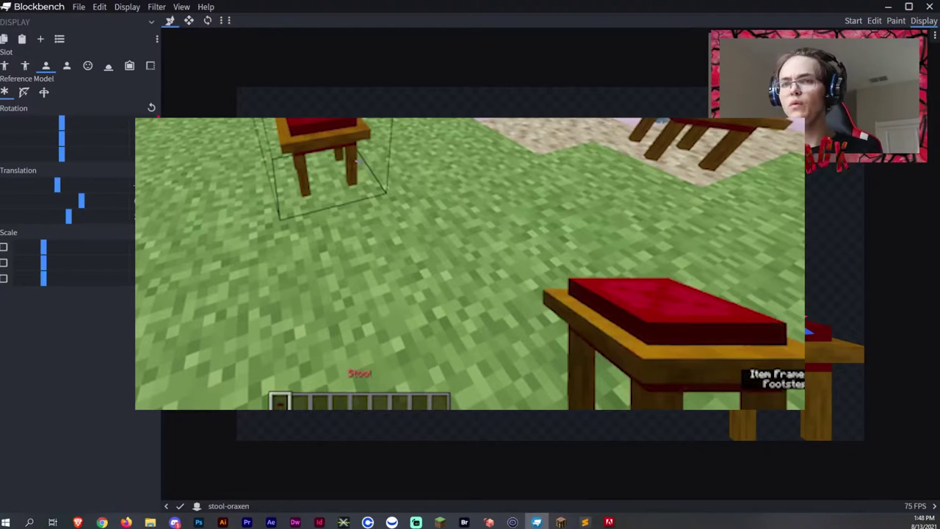
Step: Preview the stool in first-person left hand, worn on the head (also on a zombie), and on the ground
click(66, 66)
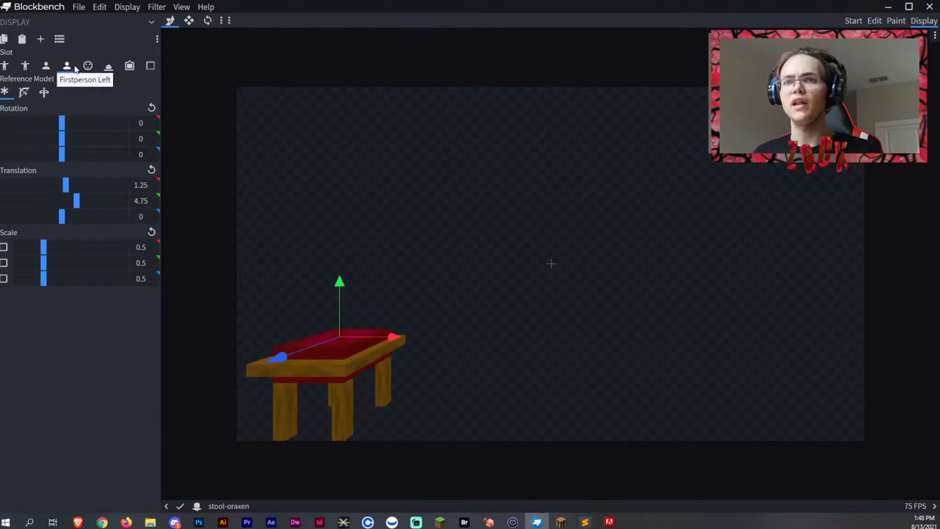
click(88, 65)
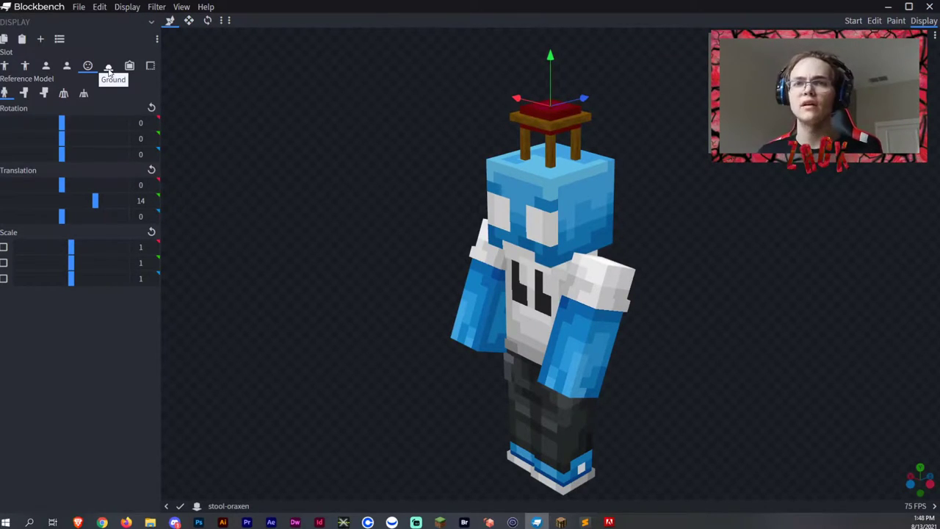
click(23, 93)
click(4, 92)
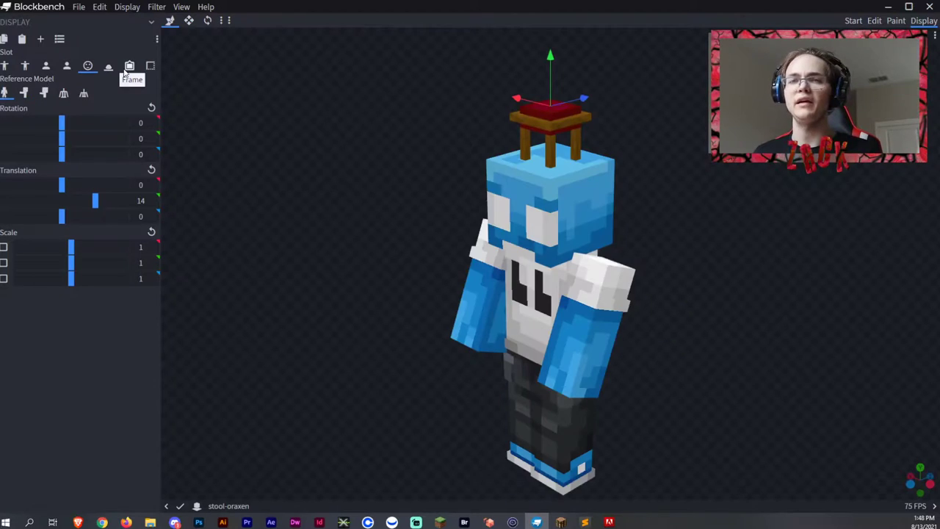
click(108, 66)
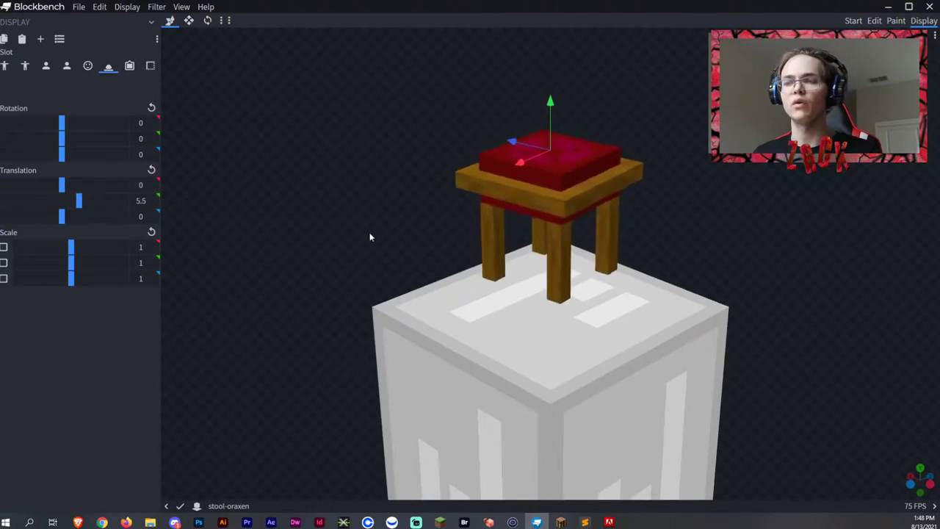
Step: Inspect the stool in the item frame slot from several angles and zoom levels
click(129, 66)
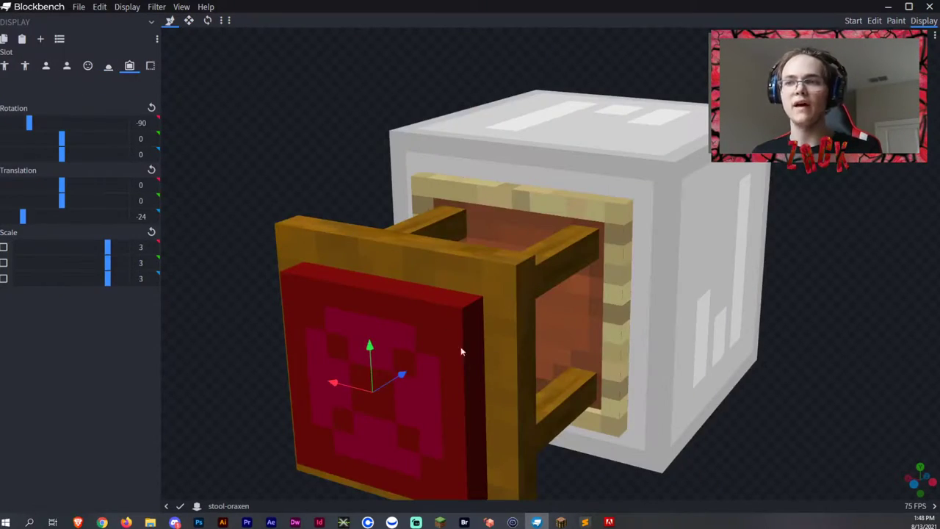
drag(616, 457, 588, 313)
scroll(666, 356, down, 5)
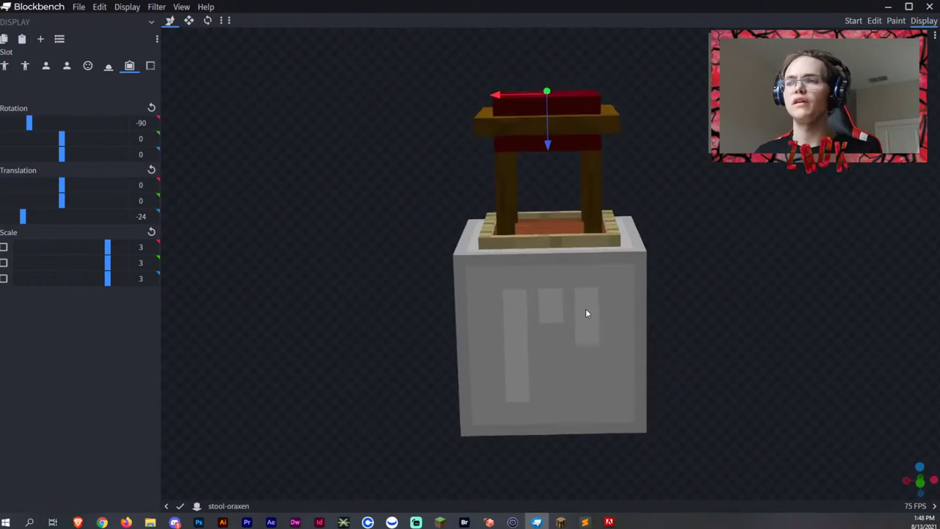
mouse_move(702, 309)
mouse_down()
mouse_move(656, 329)
mouse_move(713, 332)
mouse_move(689, 343)
mouse_move(701, 309)
mouse_up()
scroll(581, 262, down, 3)
drag(581, 262, 520, 377)
scroll(598, 315, up, 5)
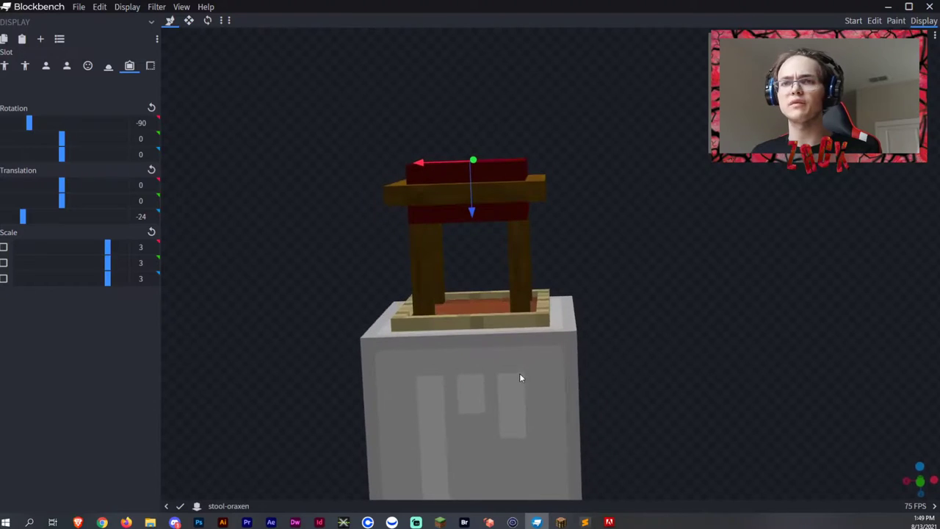
Step: Set the GUI slot icon to rotation 28/30/0, translation 0/2.75/0, keeping scale at 1
click(150, 65)
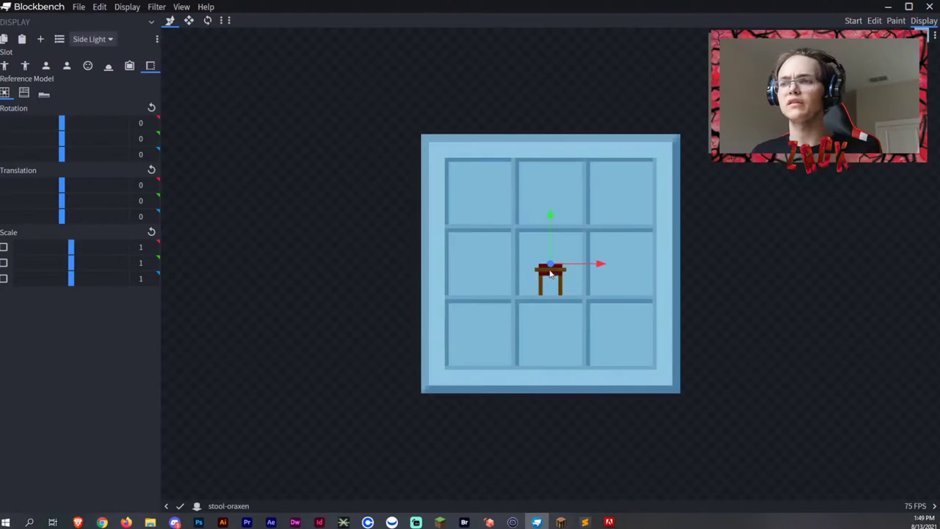
drag(552, 230, 551, 197)
mouse_move(70, 247)
mouse_down()
mouse_move(84, 246)
mouse_move(71, 247)
mouse_up()
mouse_move(61, 182)
mouse_down()
mouse_move(74, 183)
mouse_move(64, 184)
mouse_up()
drag(60, 123, 73, 144)
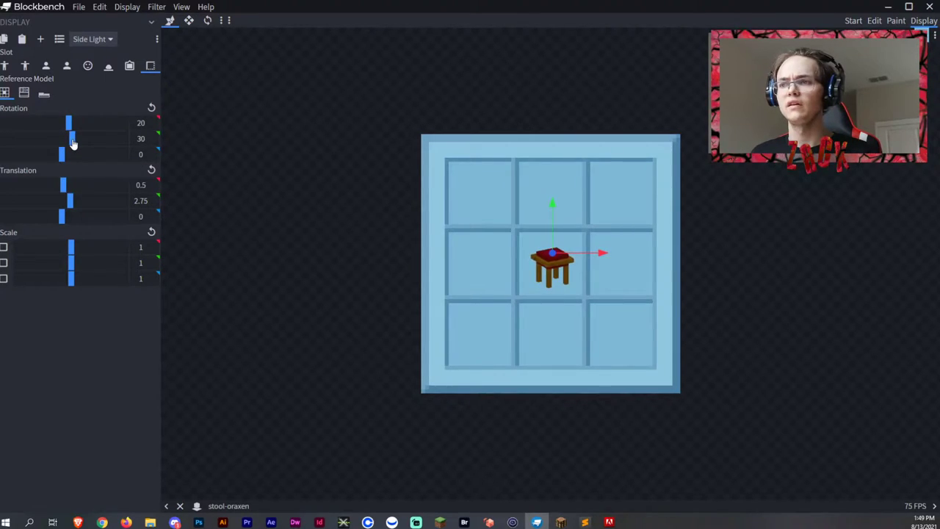
drag(71, 128, 73, 129)
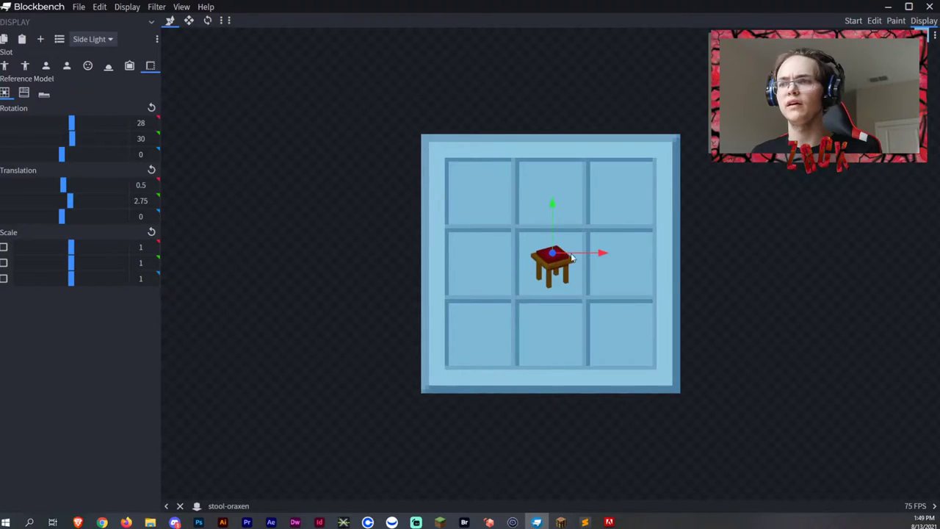
drag(593, 251, 594, 253)
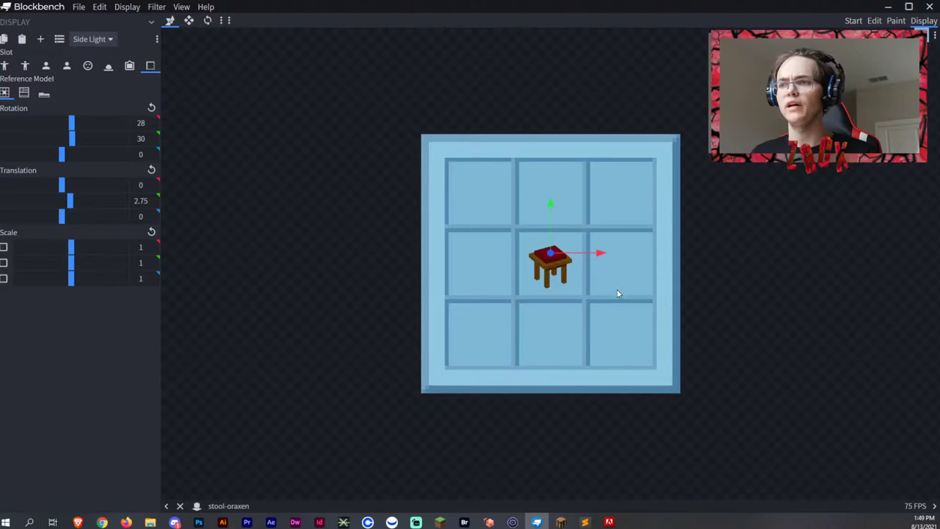
drag(102, 279, 106, 280)
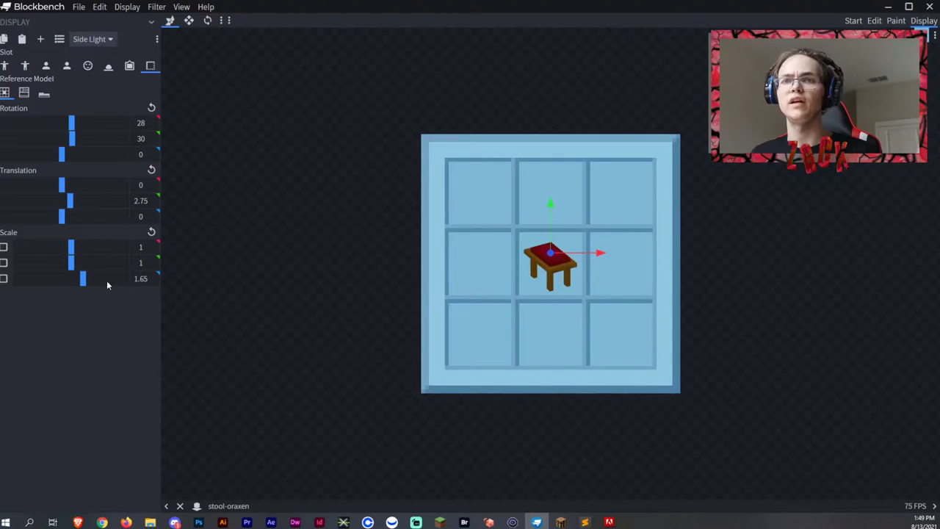
key(ctrl+z)
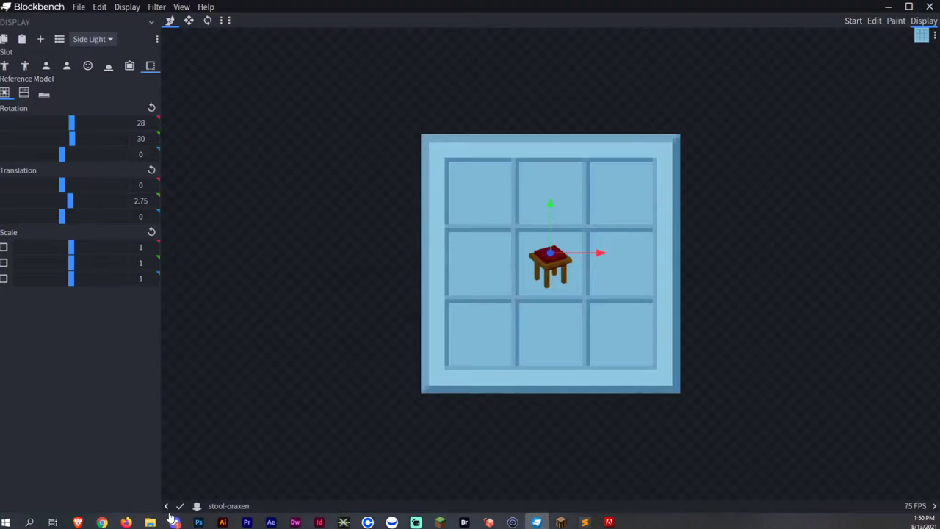
click(561, 522)
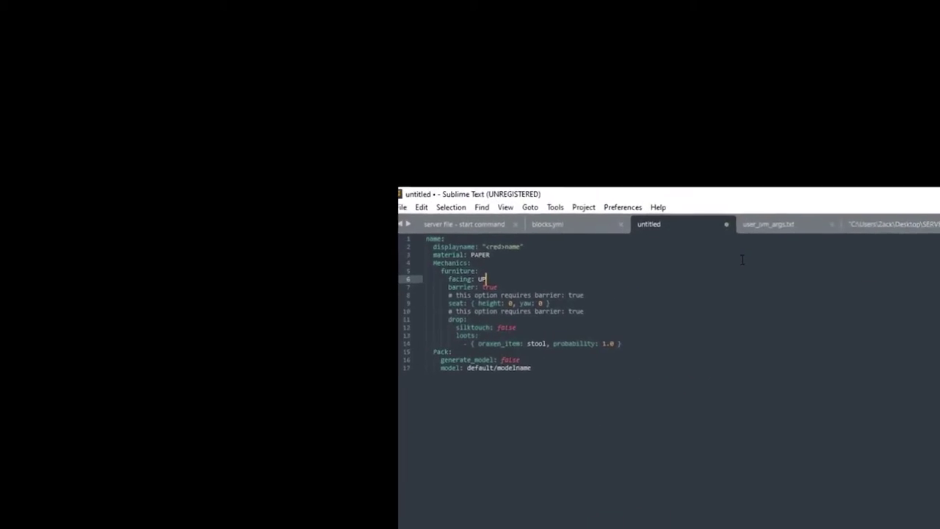
drag(517, 338, 315, 181)
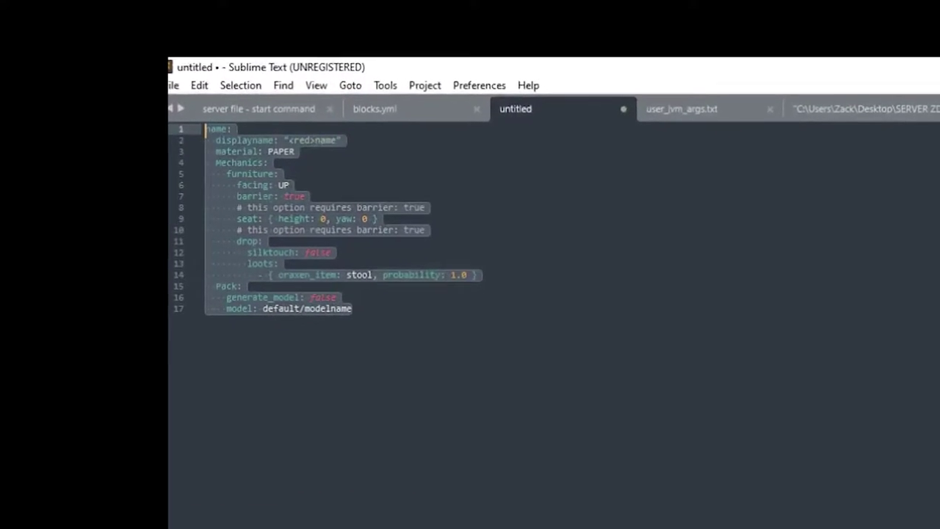
click(181, 83)
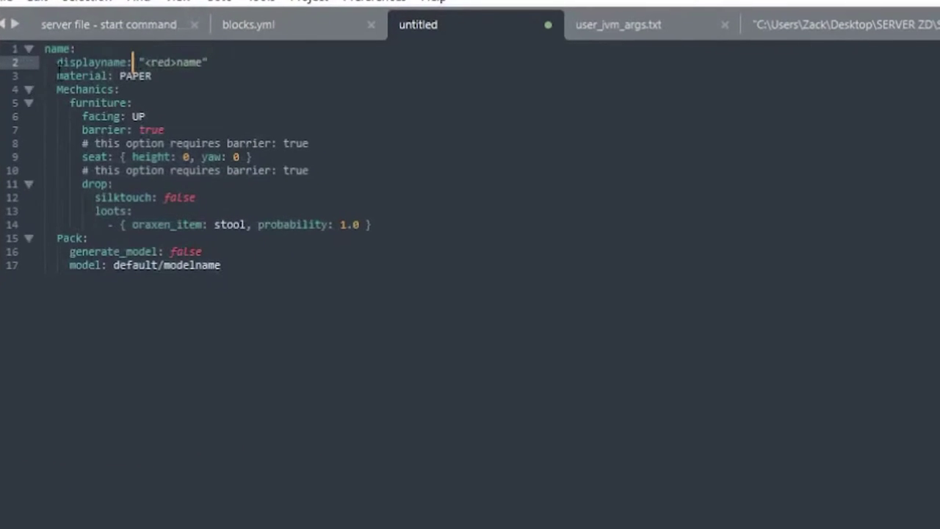
click(113, 74)
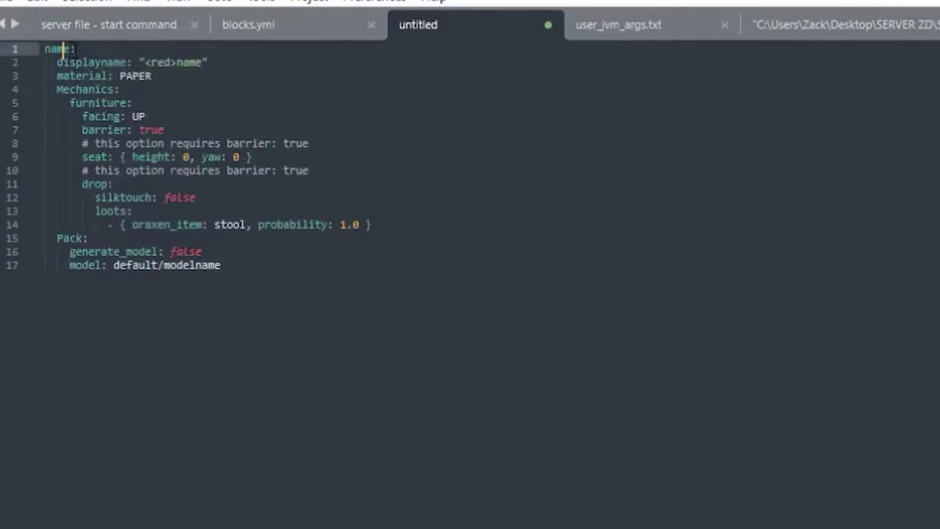
drag(71, 48, 44, 48)
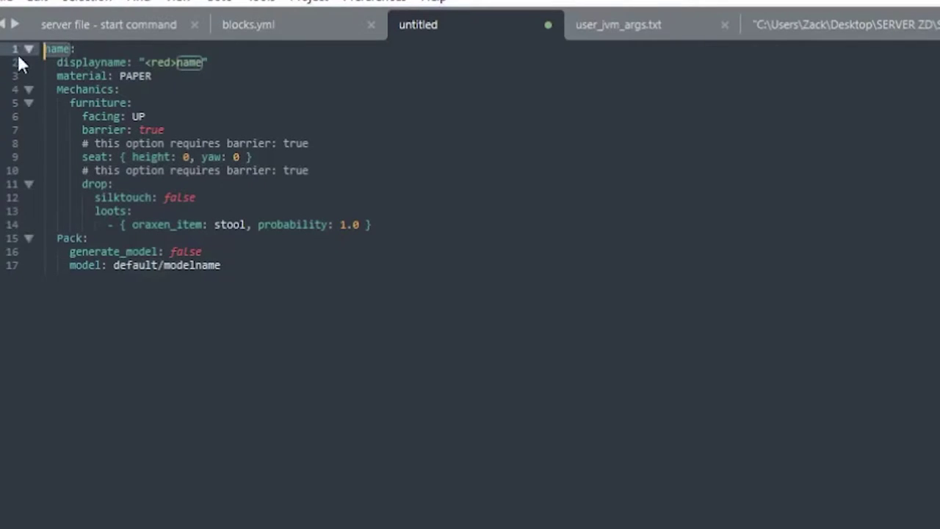
text(Stool:)
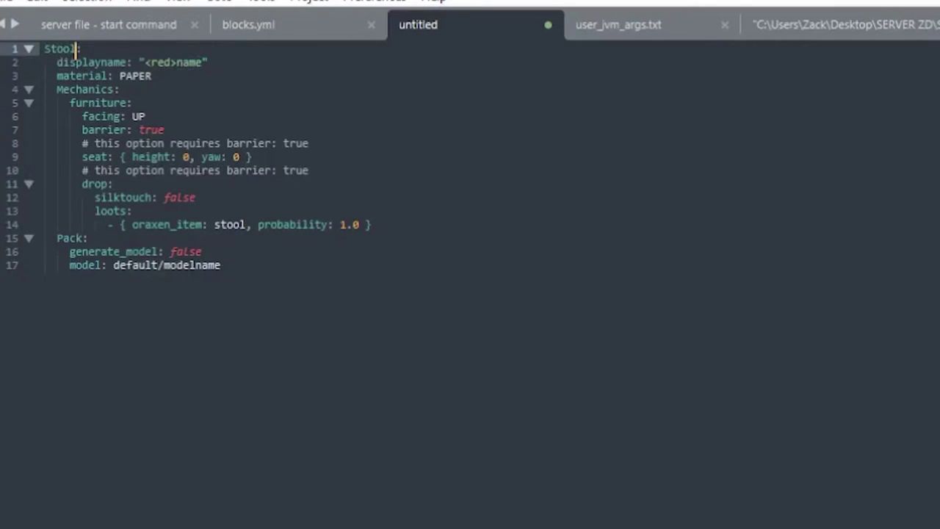
key(Down)
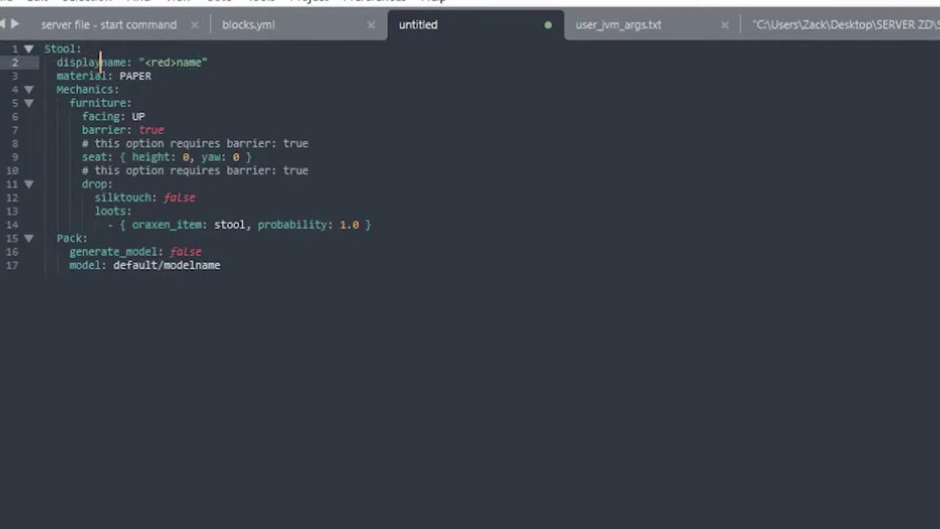
click(139, 62)
drag(144, 62, 203, 62)
text(Stool)
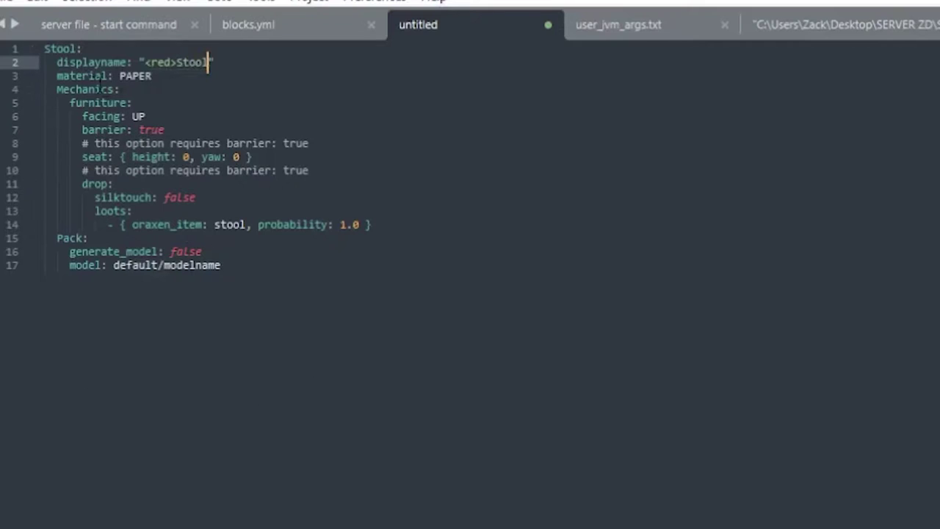
click(163, 105)
click(163, 75)
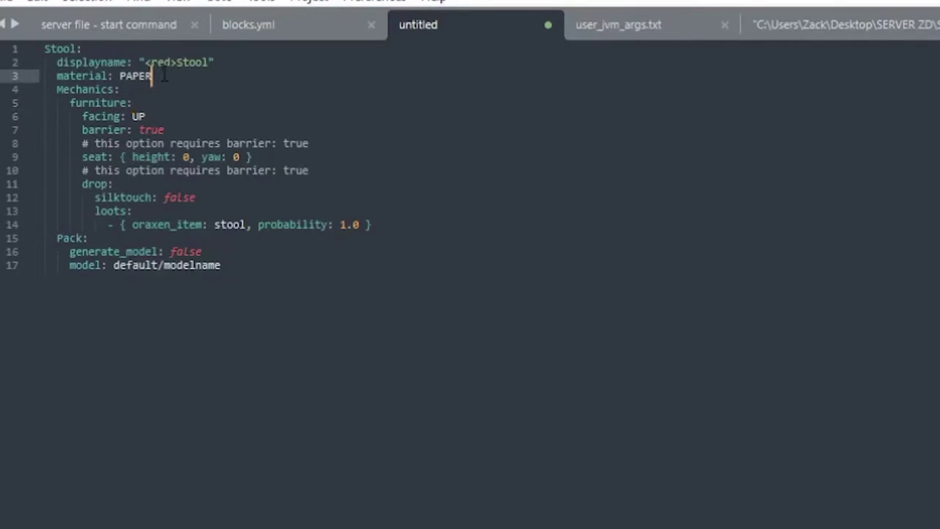
click(128, 103)
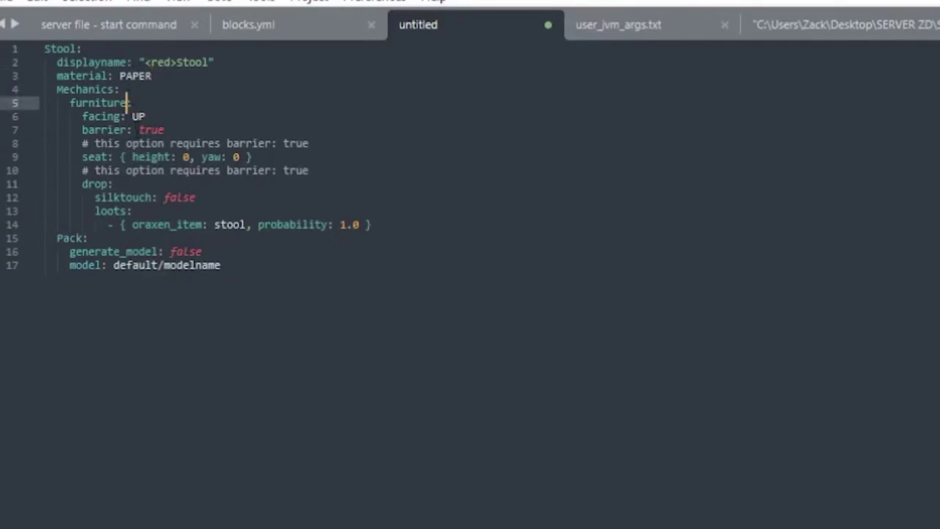
click(162, 116)
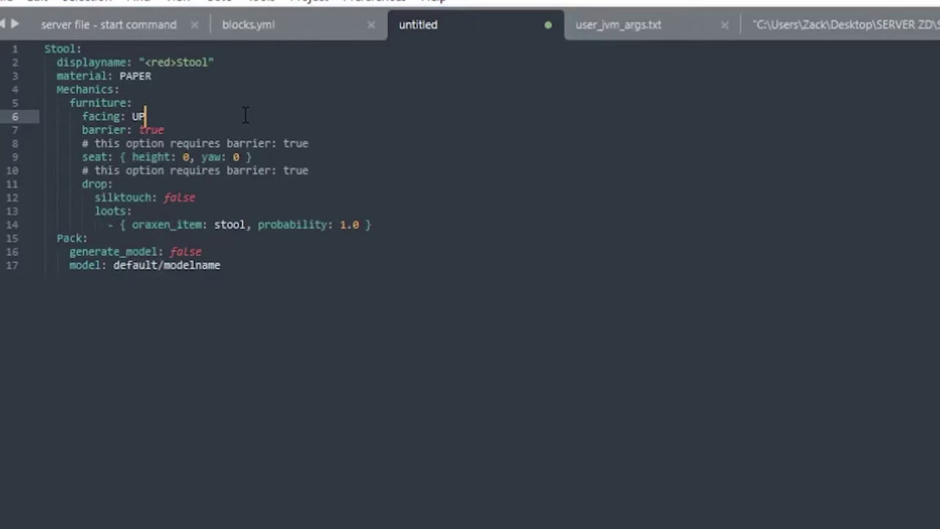
Step: Point out the facing, barrier and seat height/yaw settings in the Stool config
click(279, 139)
click(293, 120)
click(297, 129)
click(157, 142)
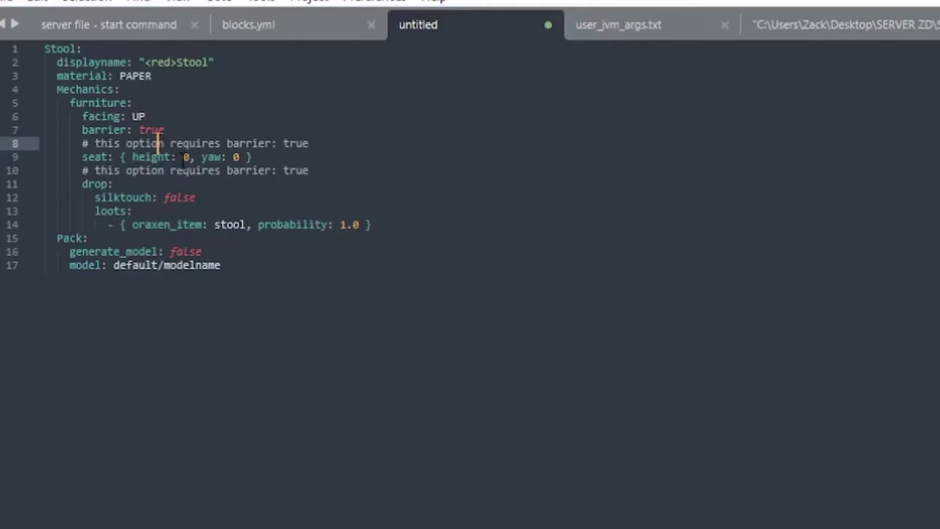
click(183, 157)
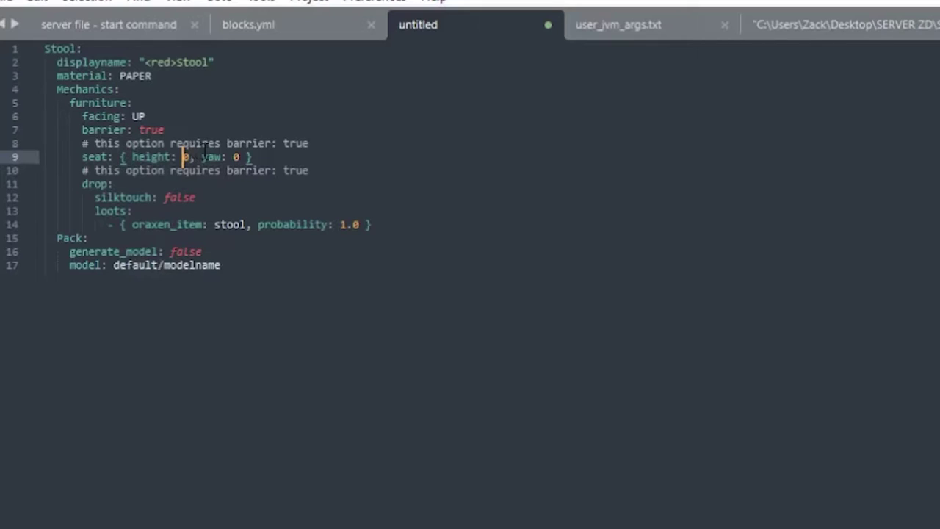
click(195, 158)
Step: Delete 'modelname' so the line 17 model path reads default/, then bring up Termius
click(252, 292)
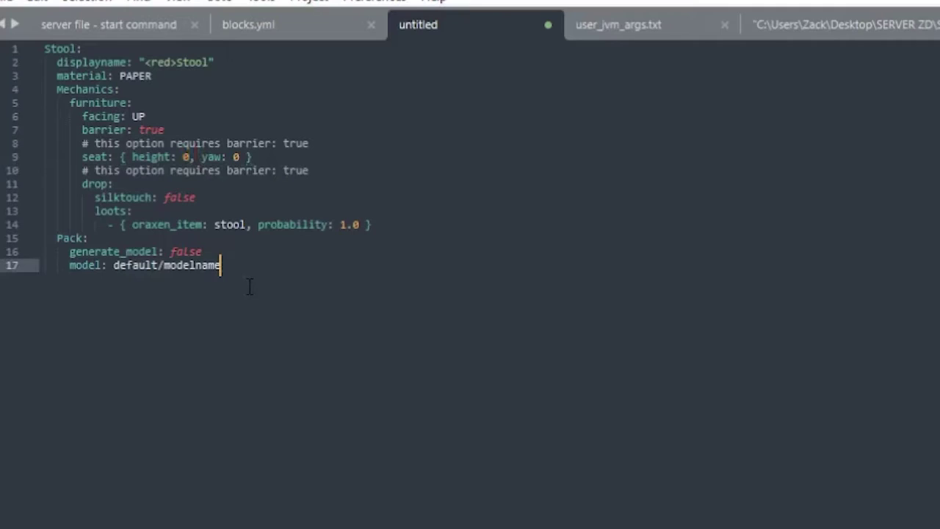
drag(234, 272, 163, 269)
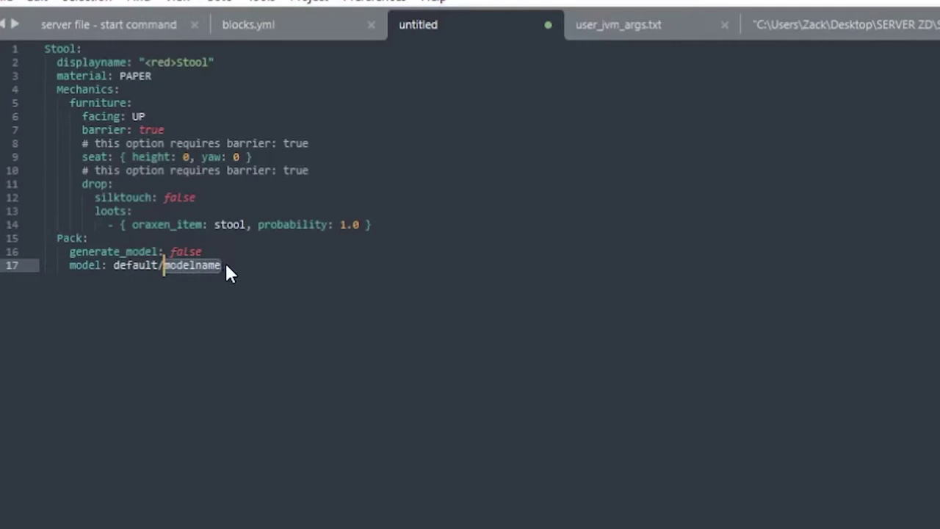
key(BackSpace)
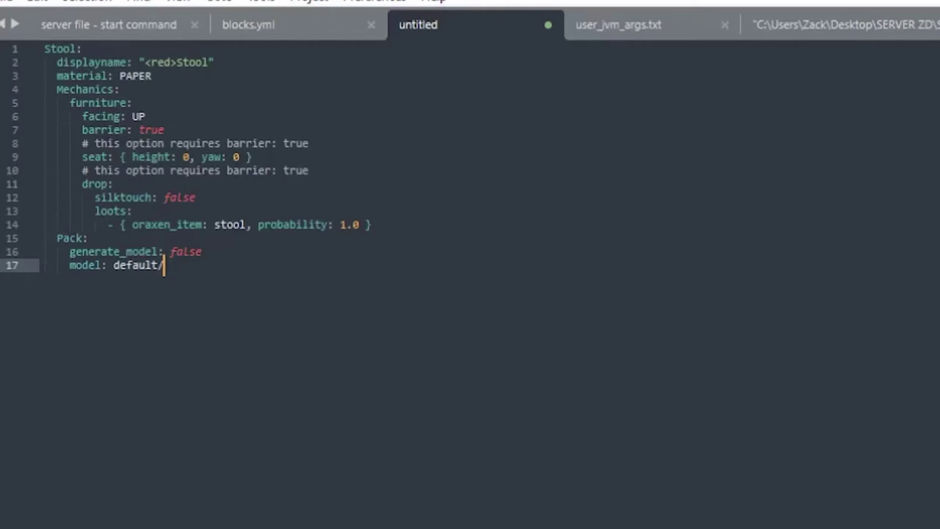
key(alt+Tab)
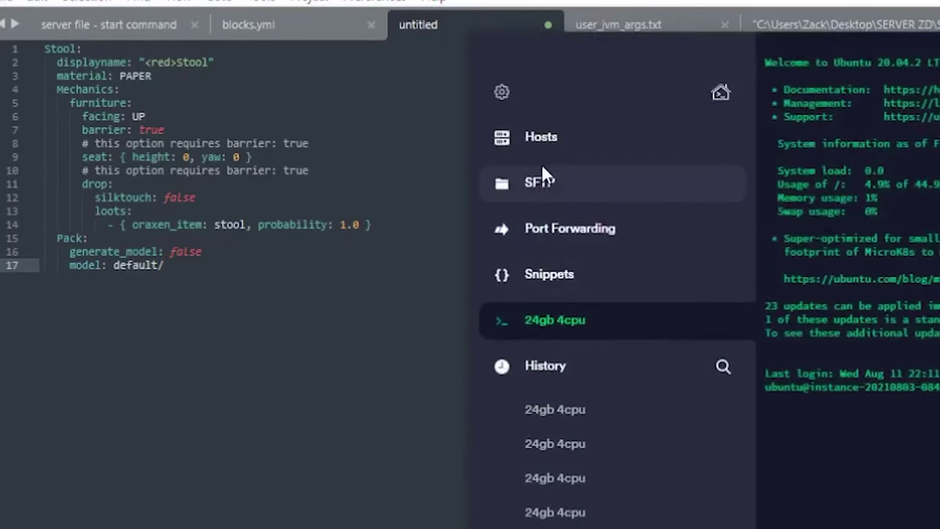
Step: Browse the 24gb 4cpu server via SFTP to minecraft/plugins/Oraxen/pack/models and find stooloraxen.json
click(542, 171)
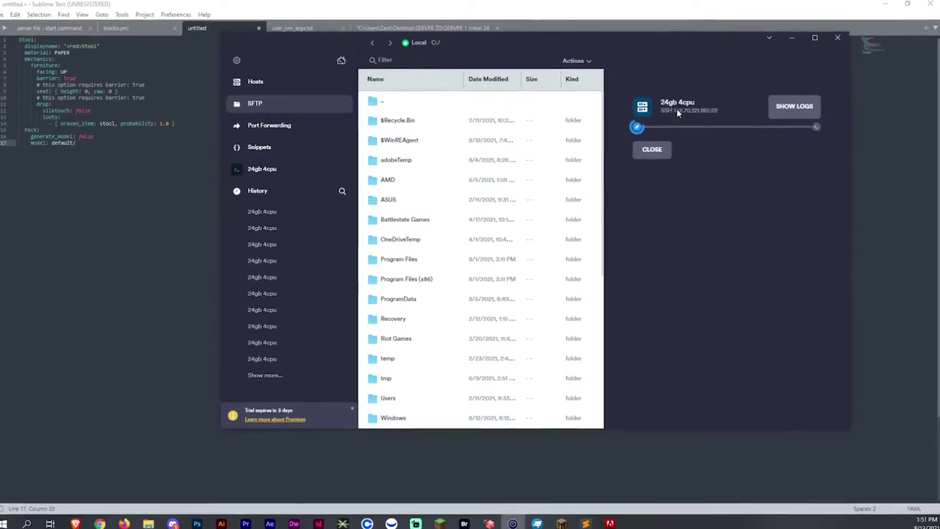
double_click(675, 109)
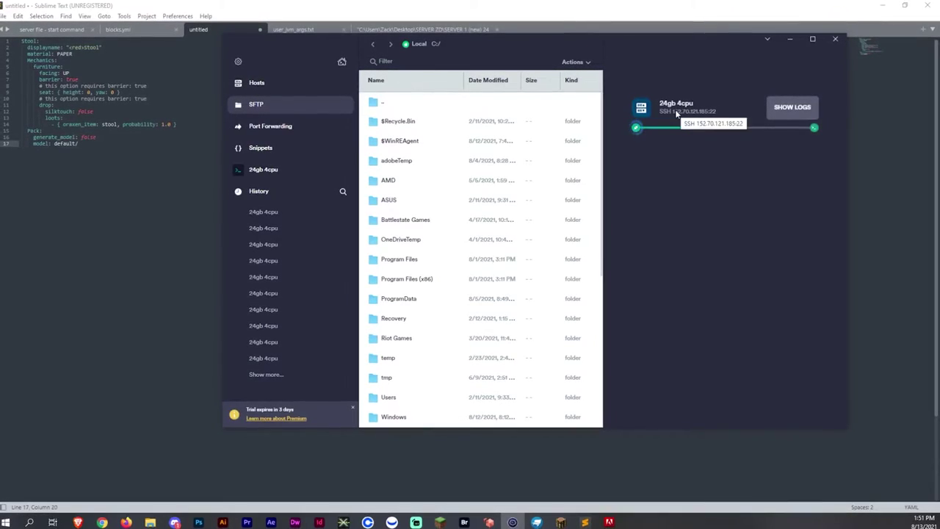
double_click(648, 124)
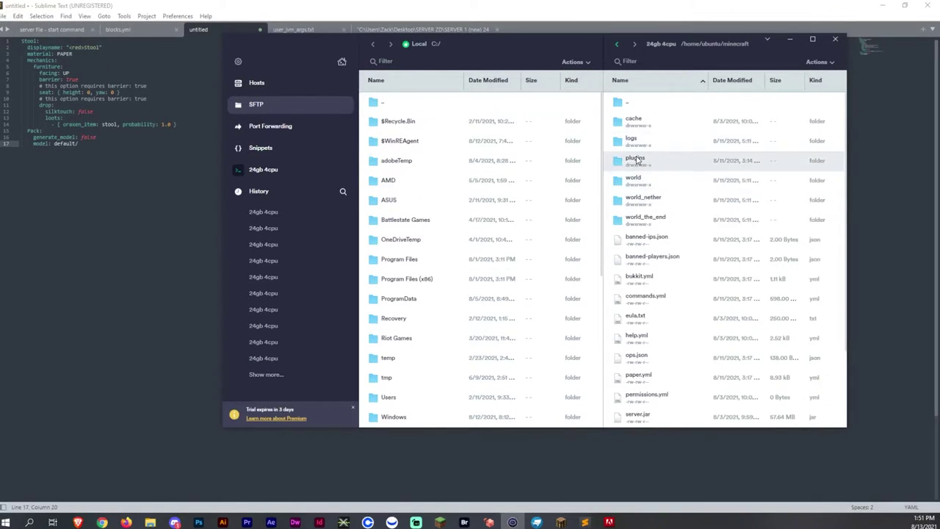
double_click(638, 161)
double_click(635, 141)
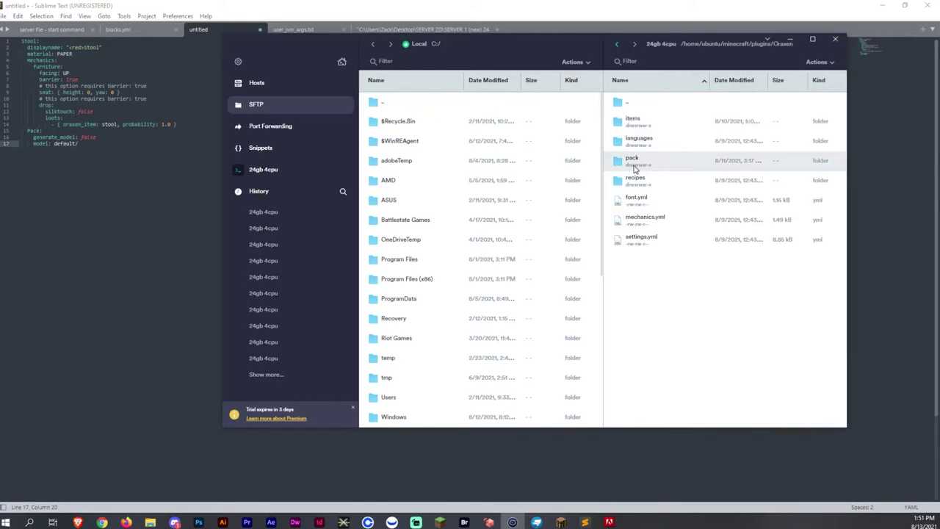
double_click(638, 140)
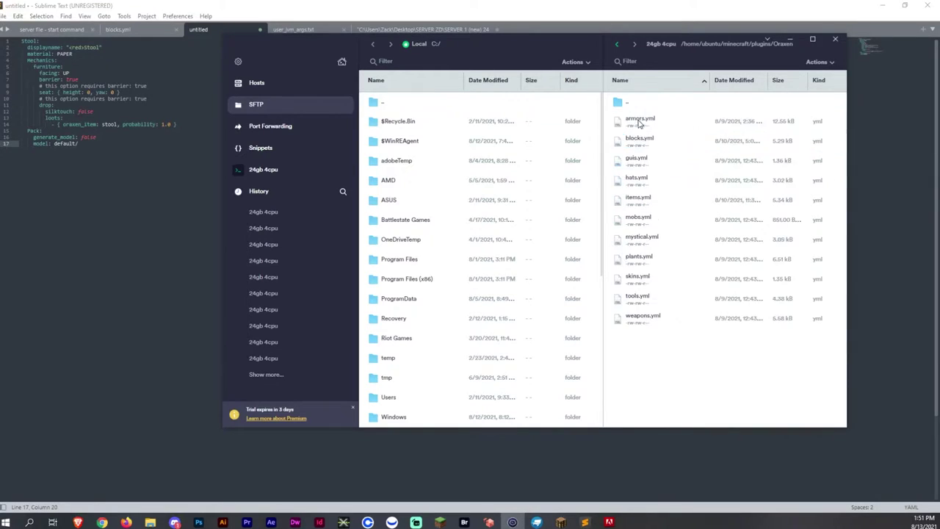
double_click(626, 102)
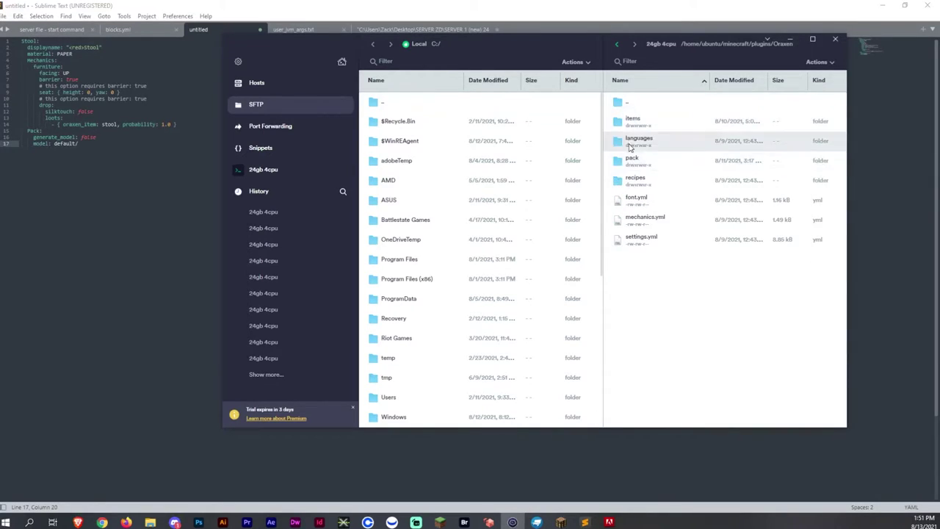
double_click(632, 160)
double_click(631, 182)
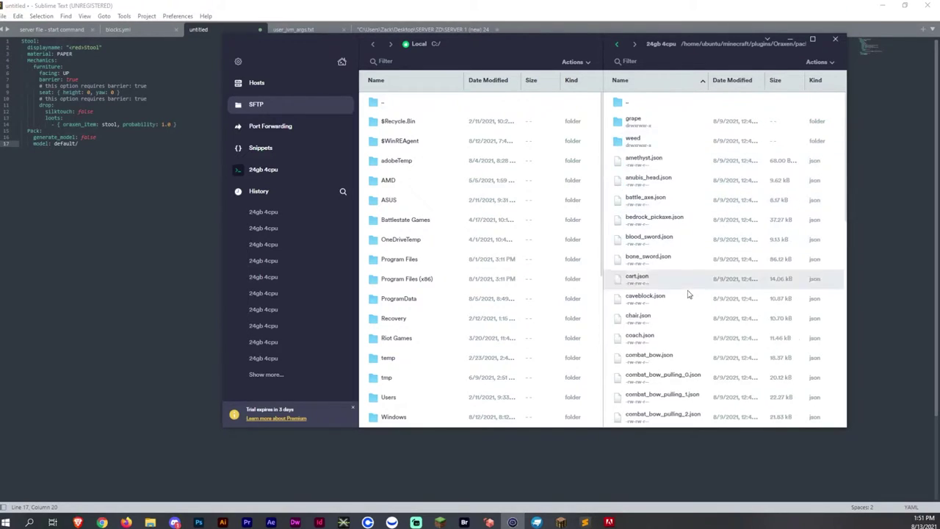
scroll(688, 294, down, 10)
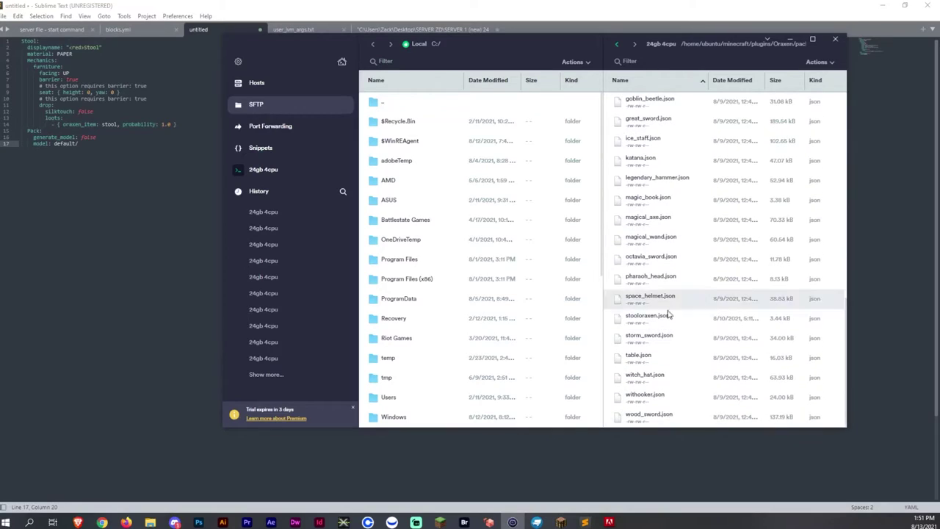
Step: Append 'stooloraxen' to the default/ model path in the untitled Stool config
click(92, 145)
text(stoolors)
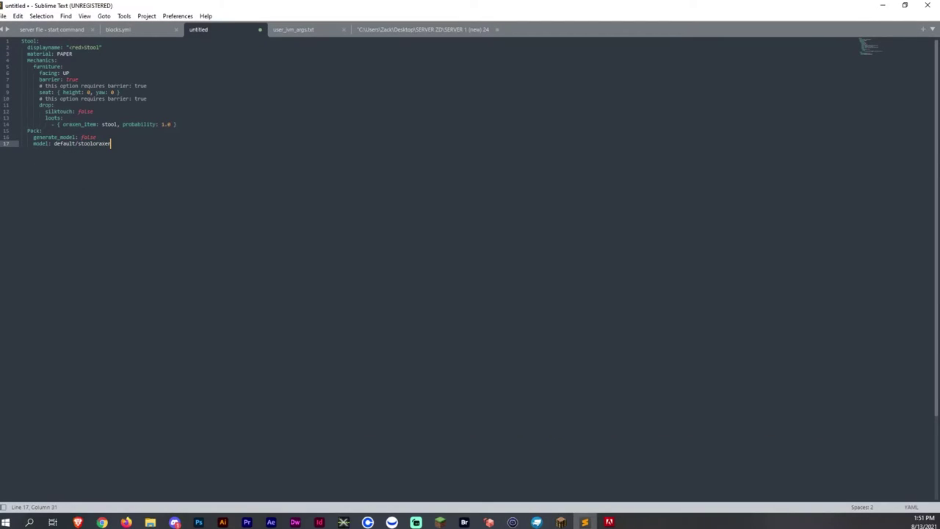
click(150, 137)
click(114, 144)
key(ctrl+s)
click(434, 272)
Step: Copy the whole Stool config and paste it over the old stool block in blocks.yml
drag(212, 198, 19, 41)
key(ctrl+c)
click(118, 30)
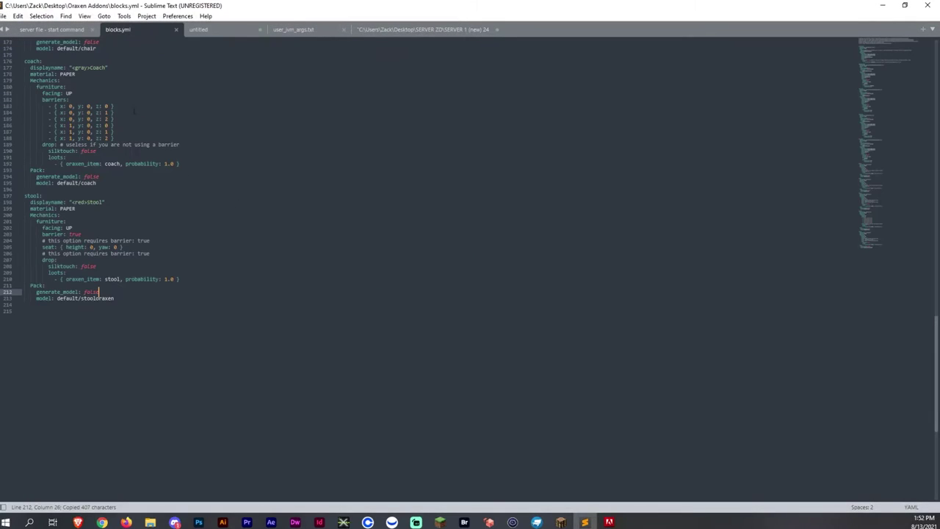
drag(114, 298, 24, 195)
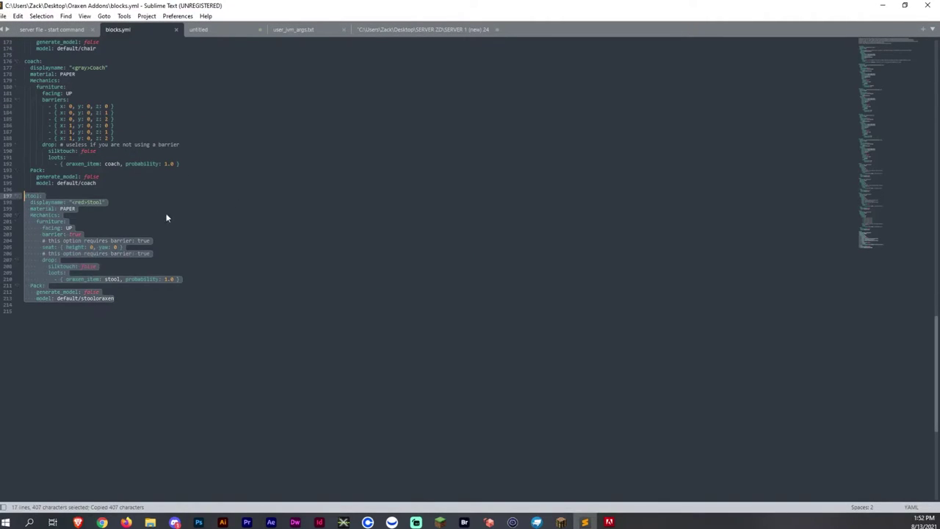
key(ctrl+v)
Step: Check the pasted Stool entry's loot item id, generate_model line and entry name
scroll(195, 265, up, 2)
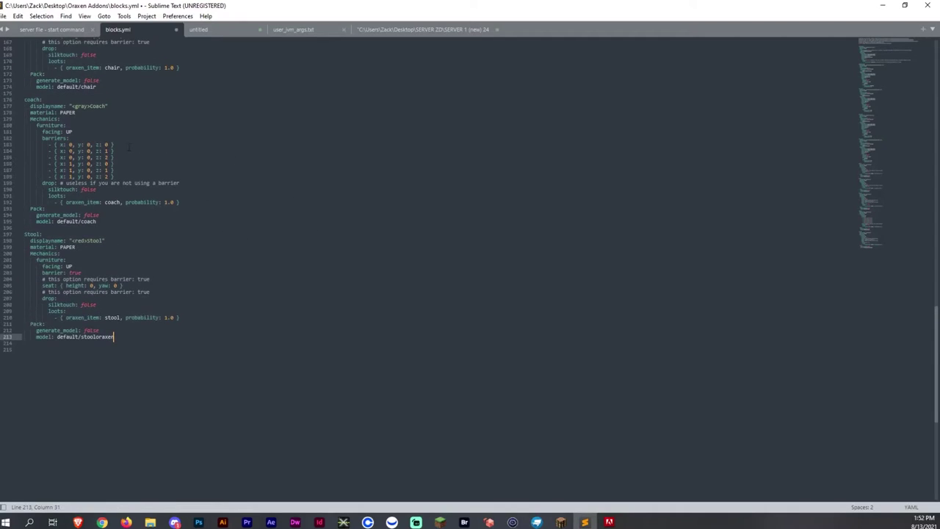
drag(24, 317, 30, 324)
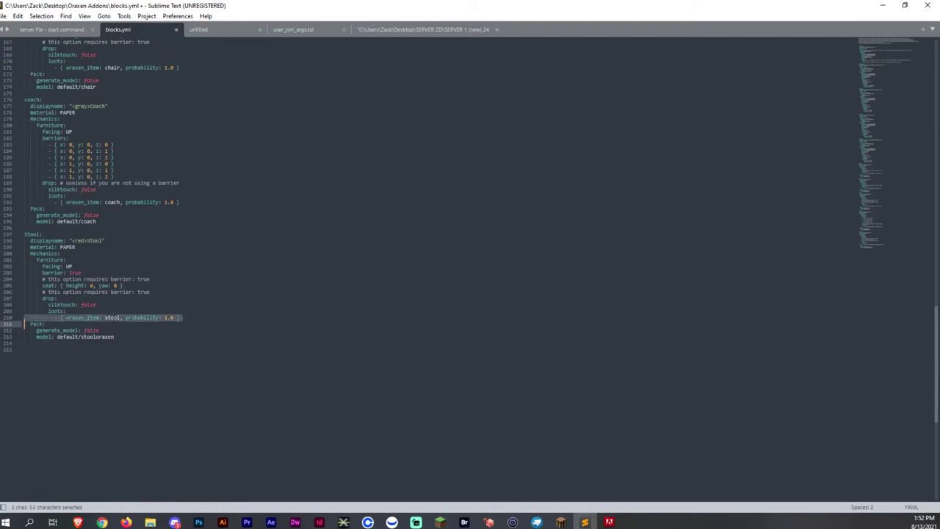
double_click(112, 317)
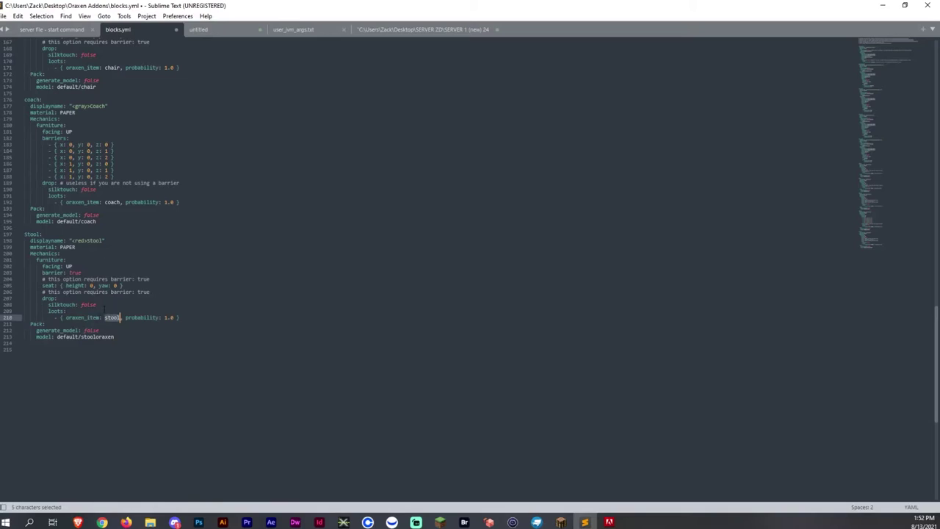
click(111, 330)
click(27, 234)
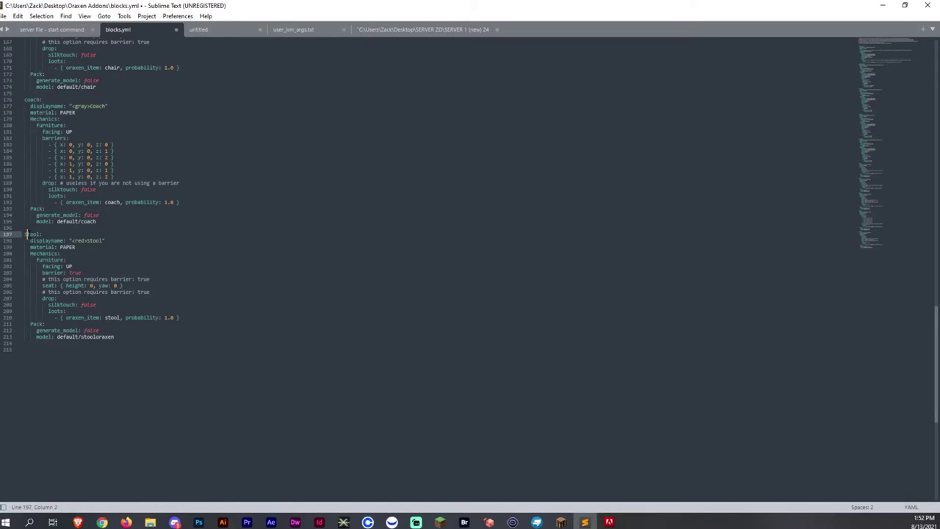
Step: Save blocks.yml and review the model files in Termius's models folder
key(ctrl+End)
key(ctrl+s)
key(alt+Tab)
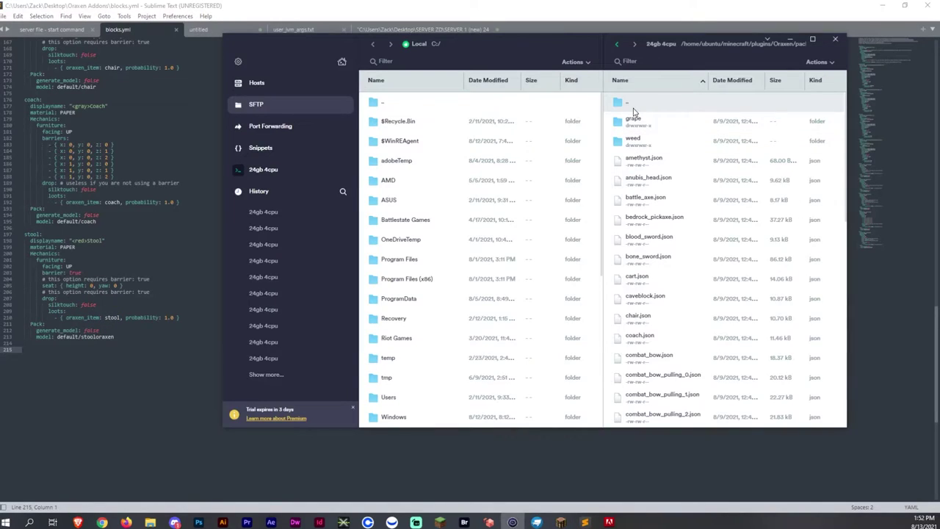
double_click(632, 108)
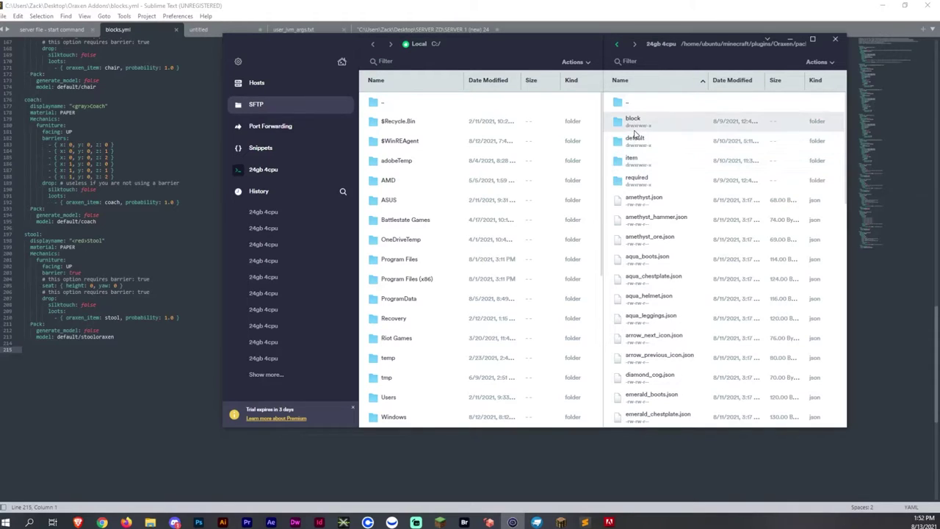
scroll(688, 269, down, 10)
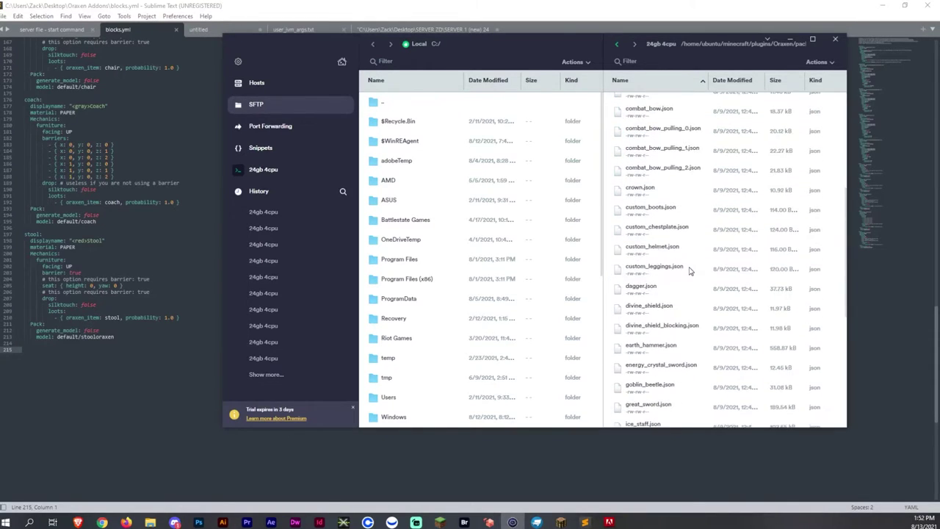
scroll(689, 271, down, 1)
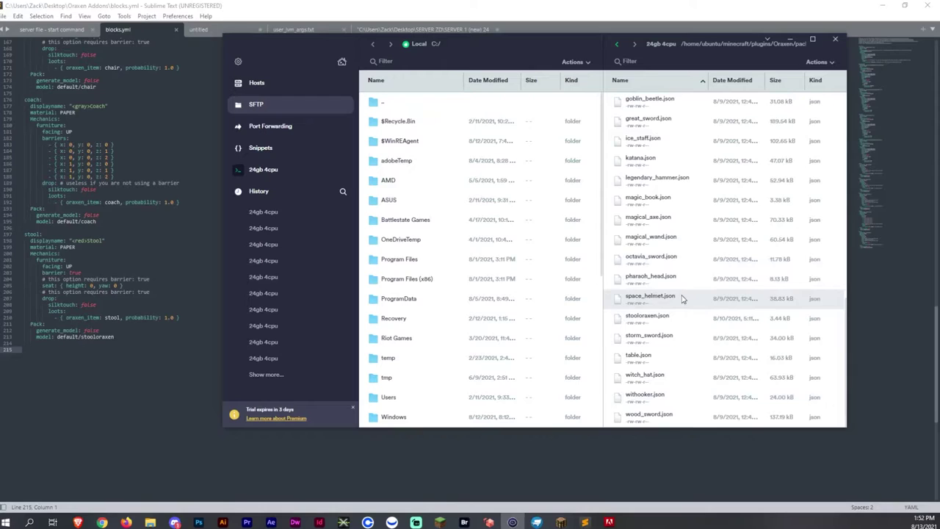
scroll(696, 249, up, 10)
scroll(711, 318, down, 4)
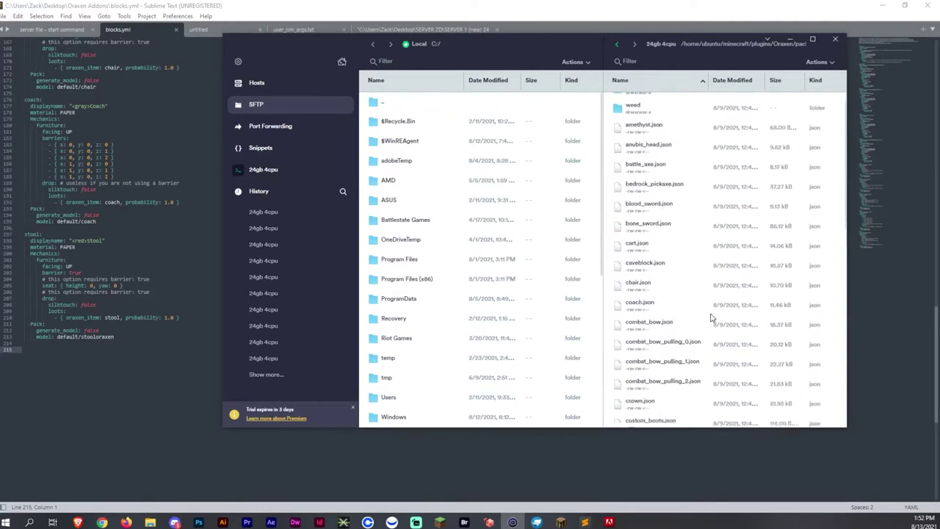
scroll(705, 309, up, 6)
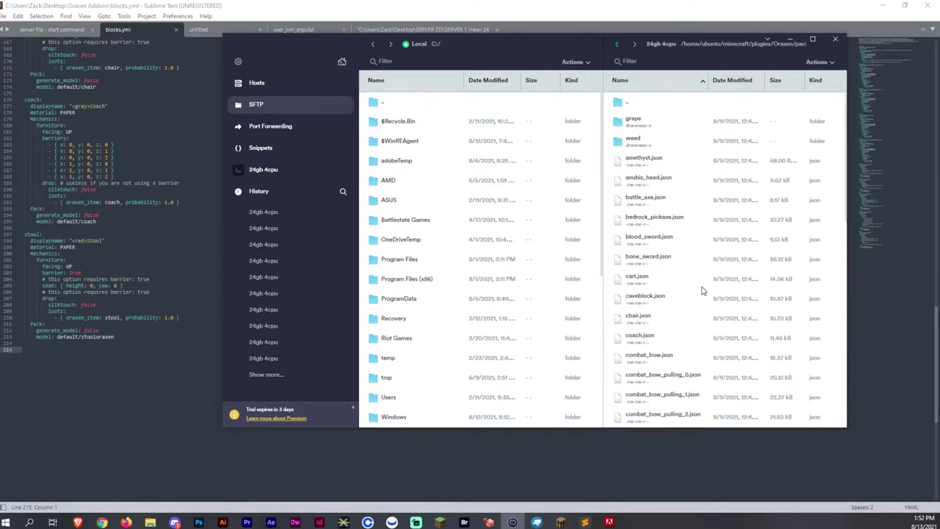
Step: Go up to the pack folder and scroll through the textures PNGs, including cush.png
double_click(639, 107)
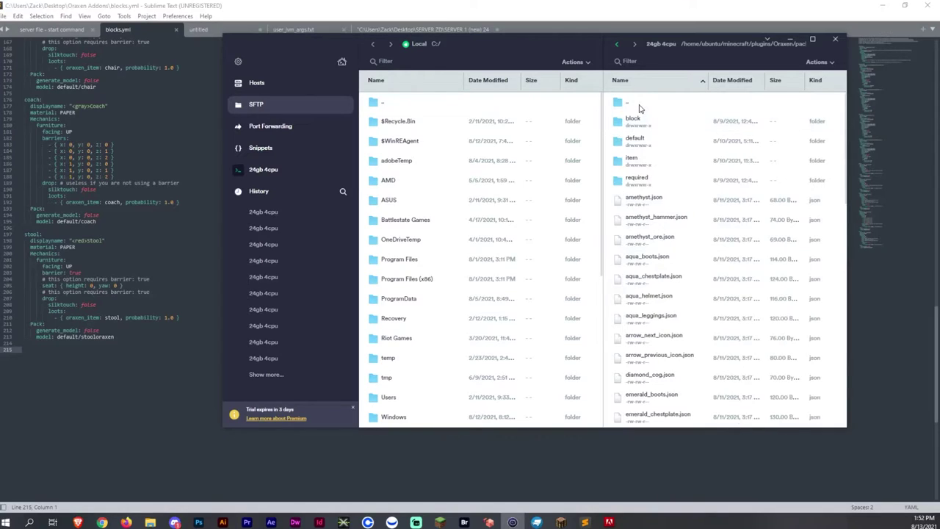
double_click(639, 106)
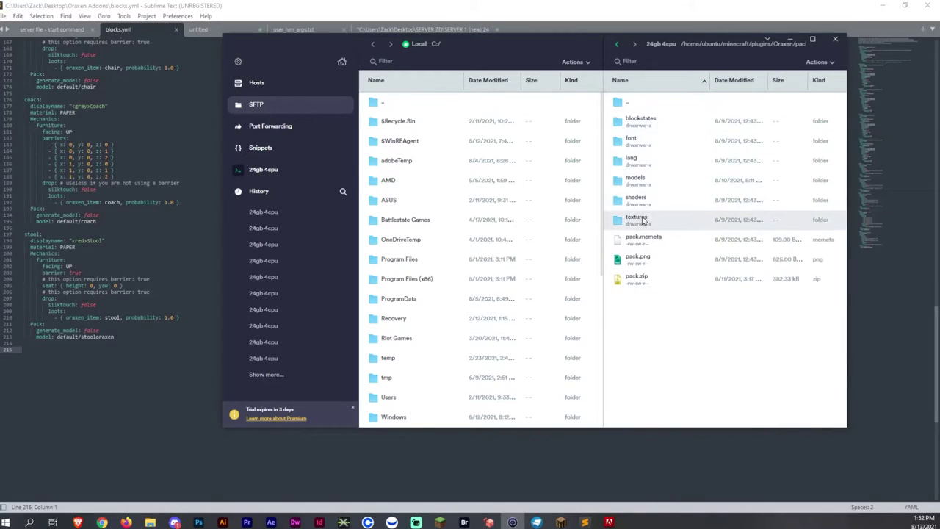
double_click(633, 121)
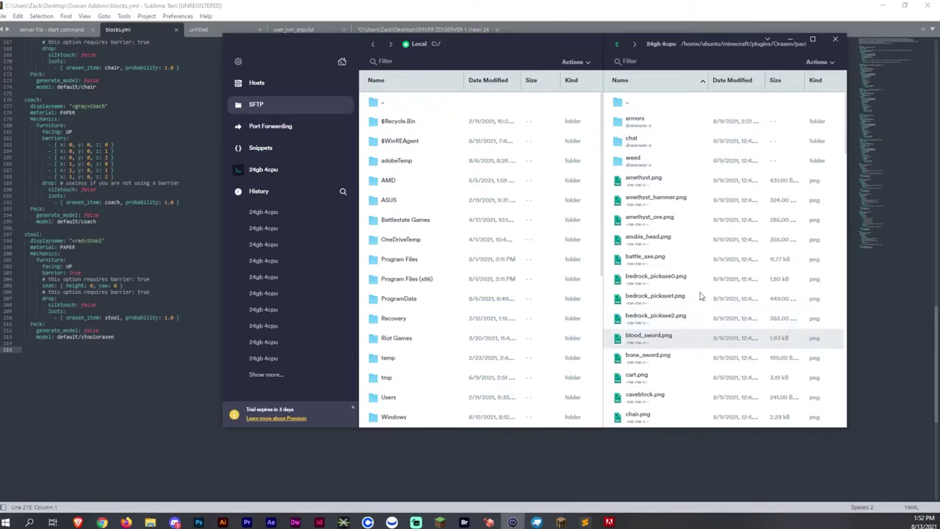
scroll(701, 294, down, 6)
scroll(681, 284, up, 8)
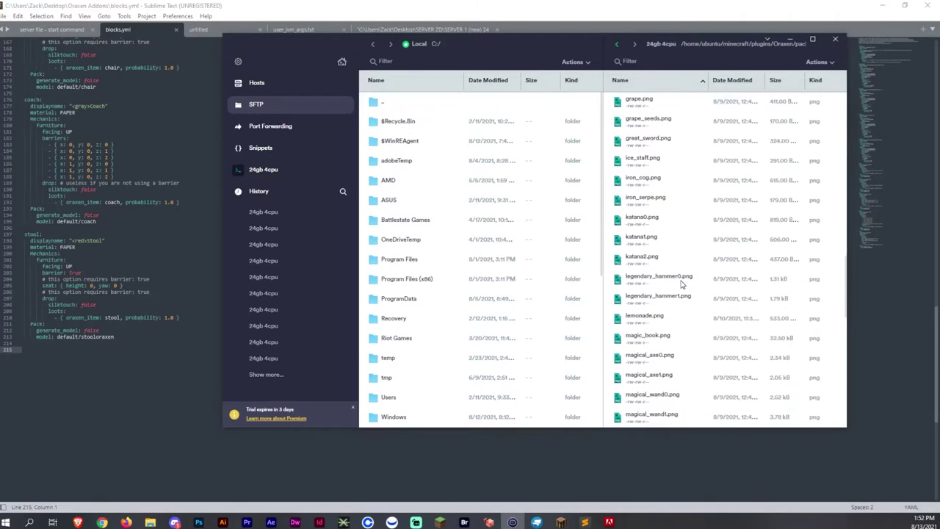
scroll(661, 275, up, 1)
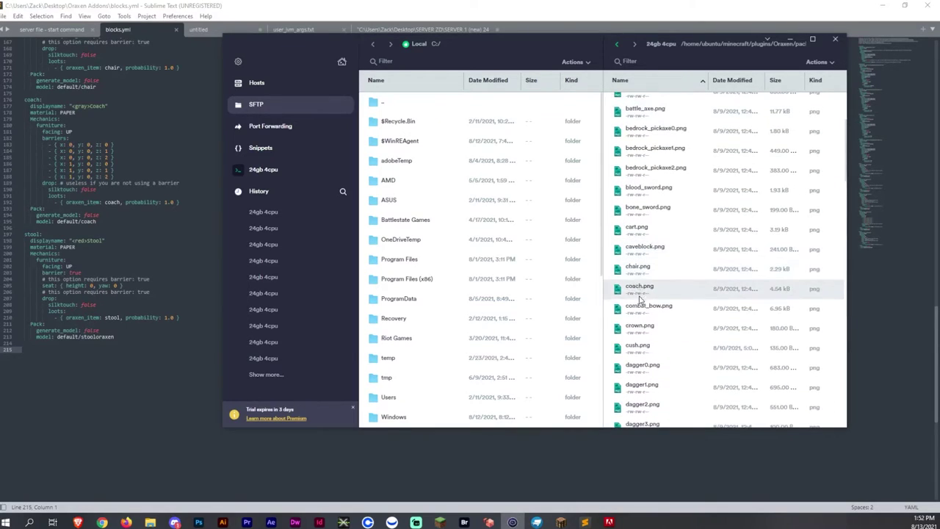
scroll(647, 302, down, 2)
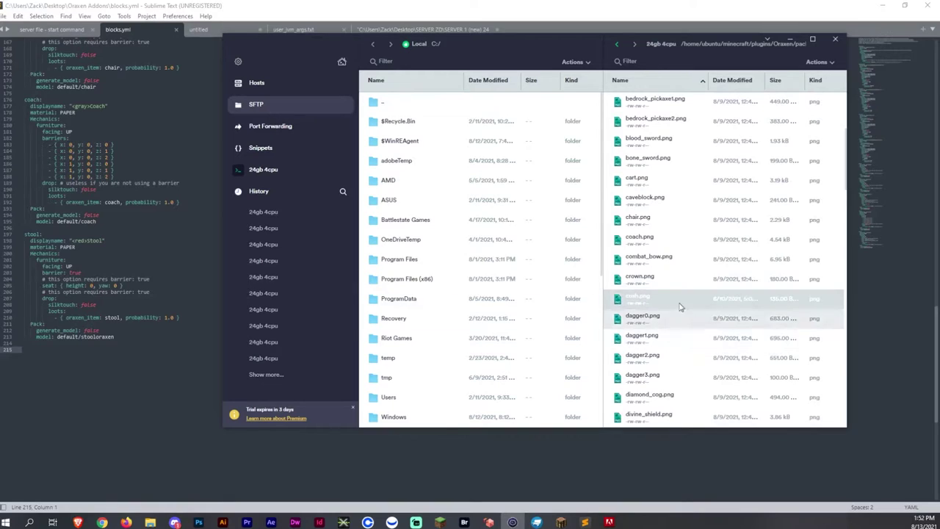
scroll(668, 297, down, 15)
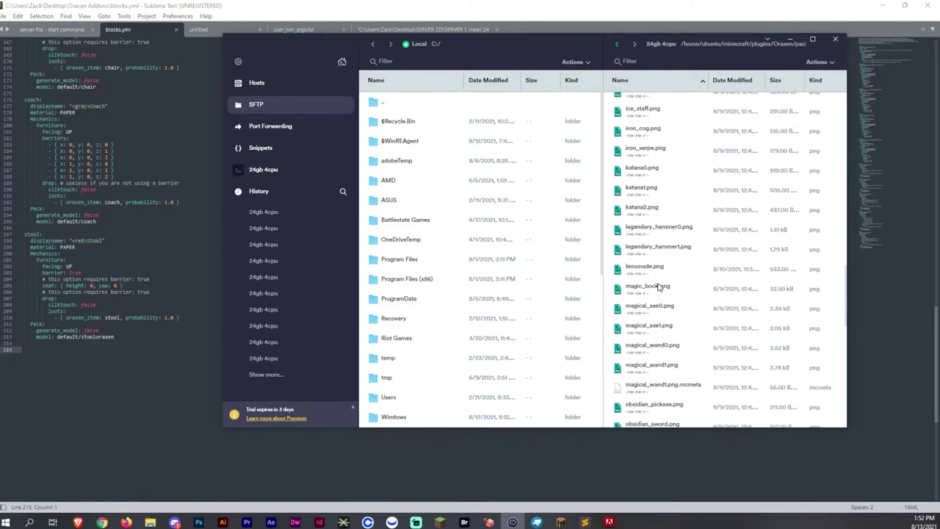
scroll(658, 287, down, 7)
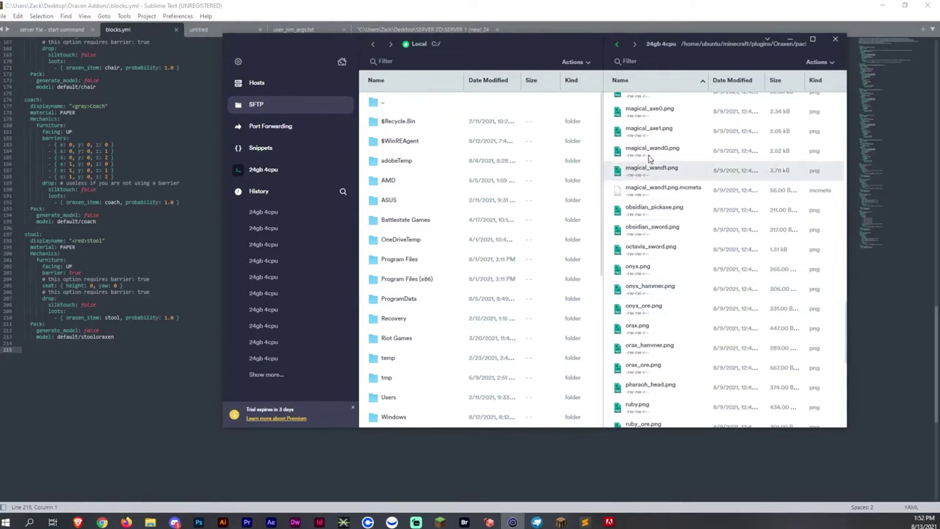
scroll(654, 235, down, 10)
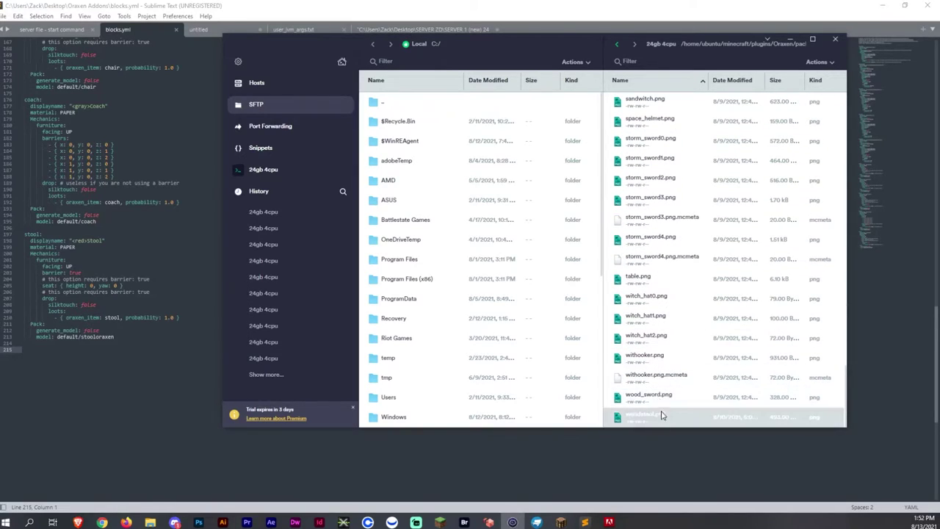
scroll(661, 415, up, 20)
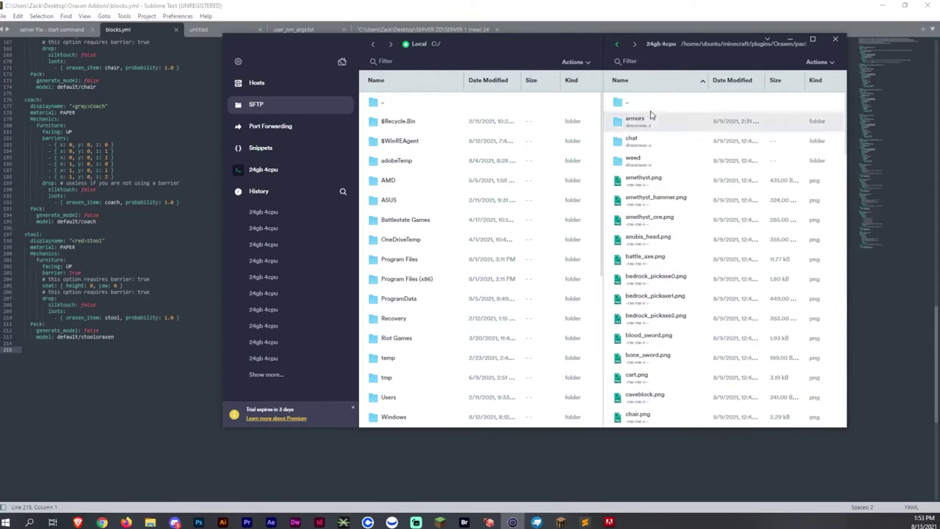
Step: Navigate back up to the Oraxen plugin folder, briefly checking the items folder
double_click(649, 101)
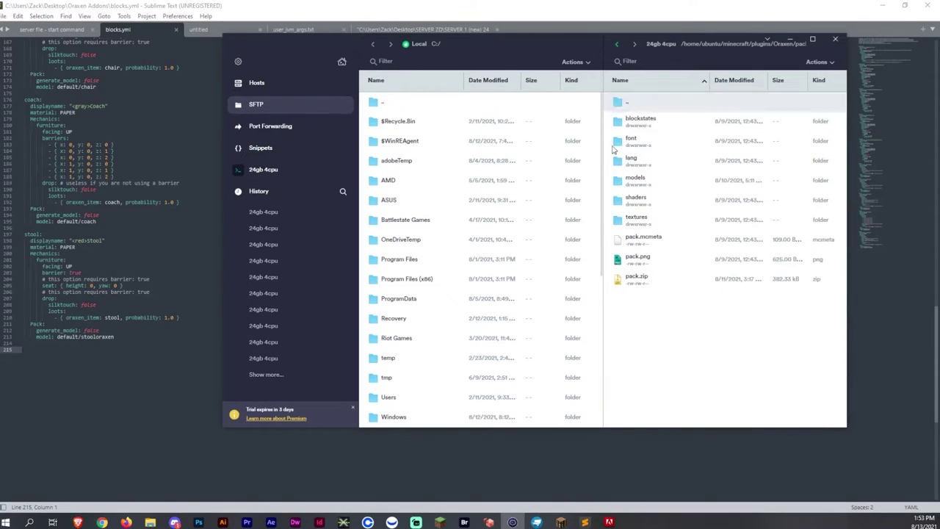
double_click(626, 103)
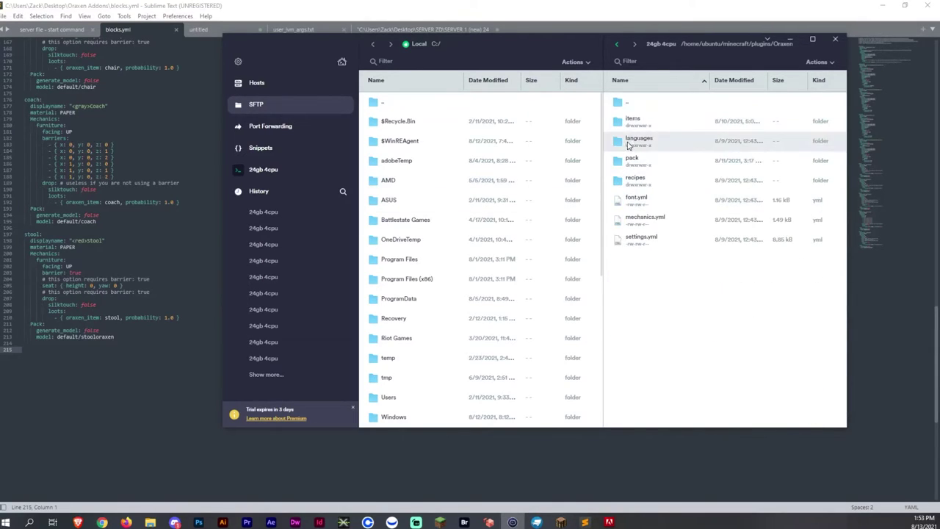
double_click(633, 121)
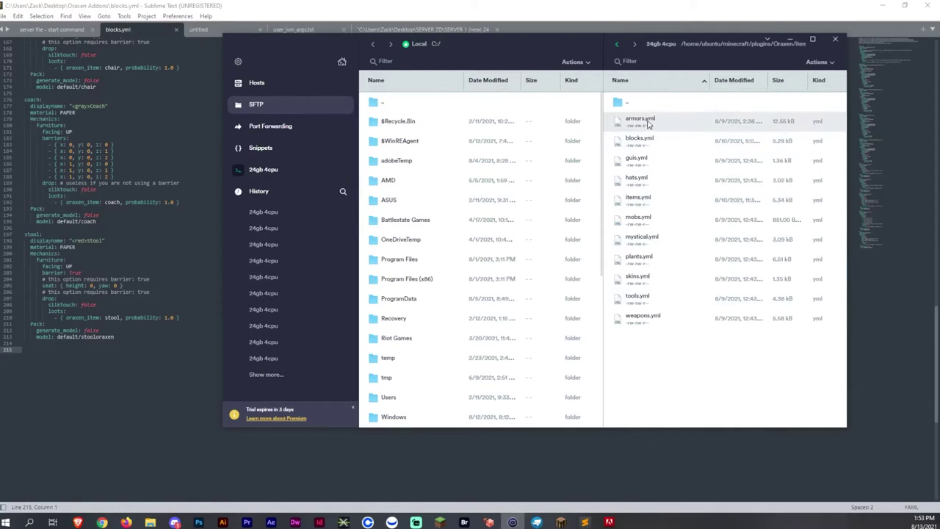
double_click(636, 103)
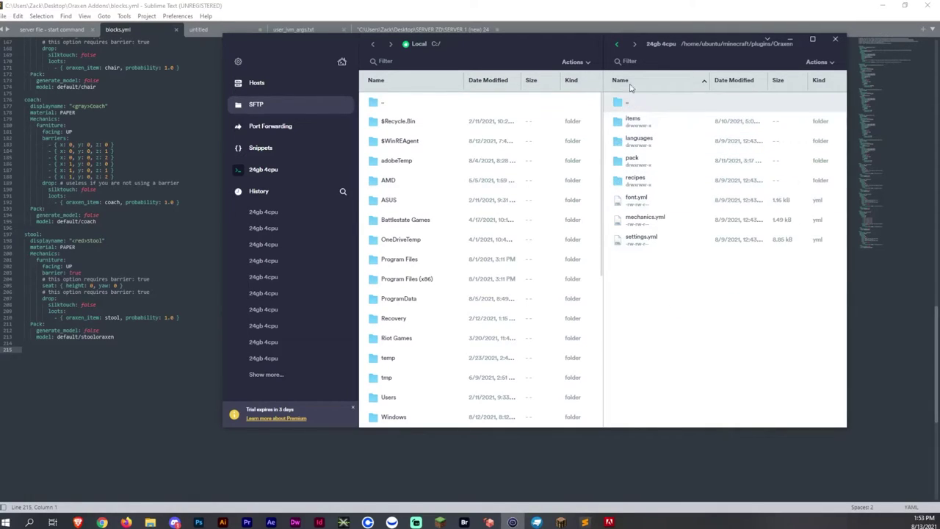
Step: Bring Sublime Text forward showing stool-oraxen.json with its Stool/cush and Stool/woodstool textures
click(147, 317)
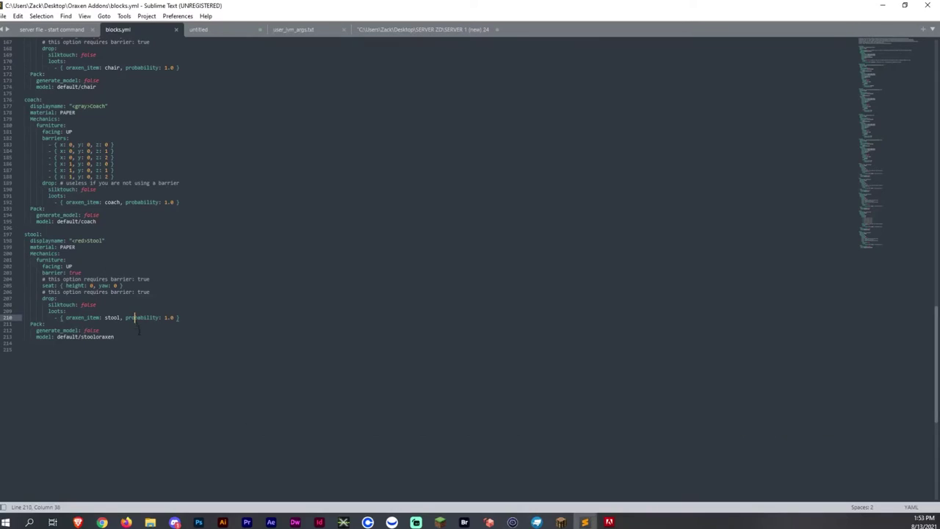
click(139, 337)
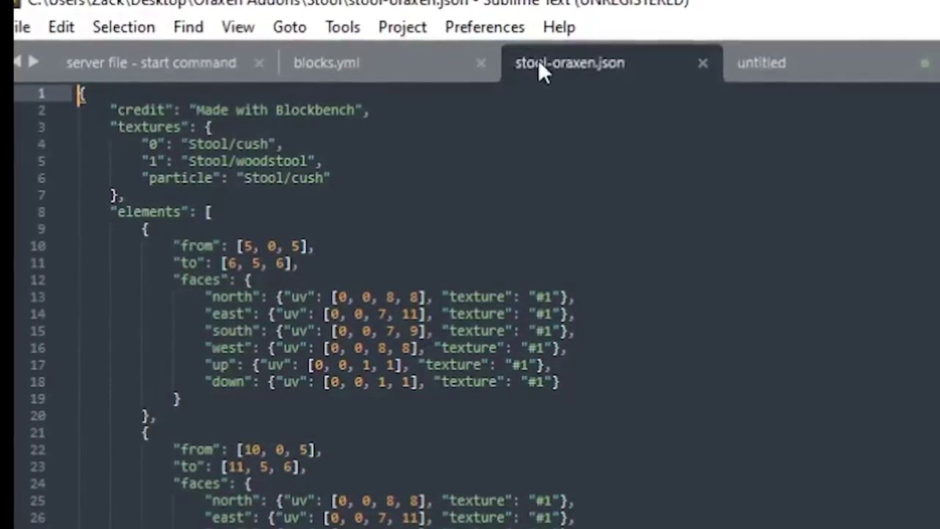
Step: Replace 'Stool' with 'default' in the line 4 cush texture path
click(383, 168)
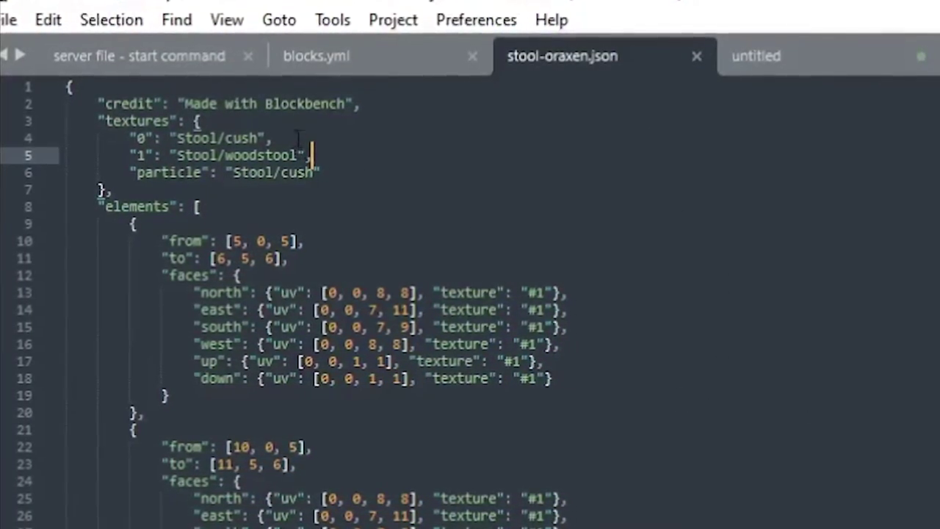
click(304, 130)
click(239, 136)
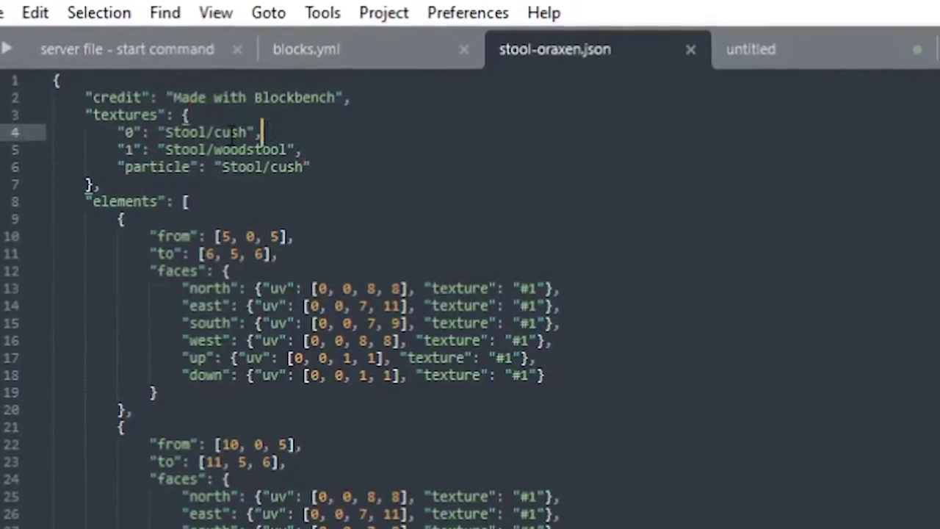
click(211, 130)
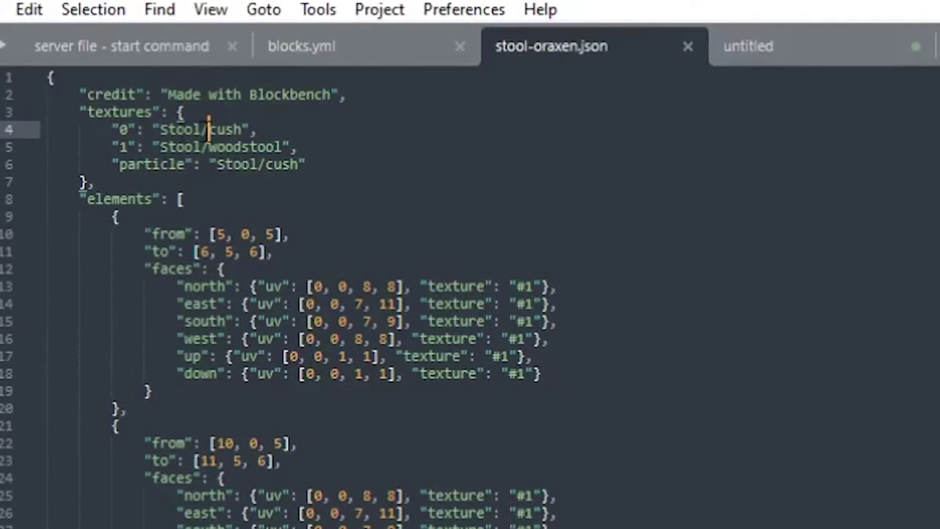
click(201, 130)
key(BackSpace)
key(BackSpace)
key(BackSpace)
key(BackSpace)
key(BackSpace)
text(defa)
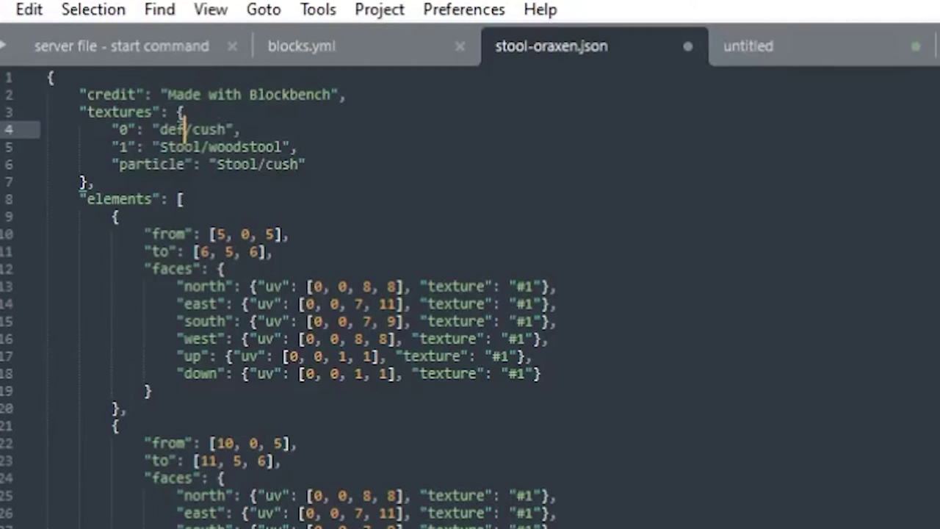
text(ult)
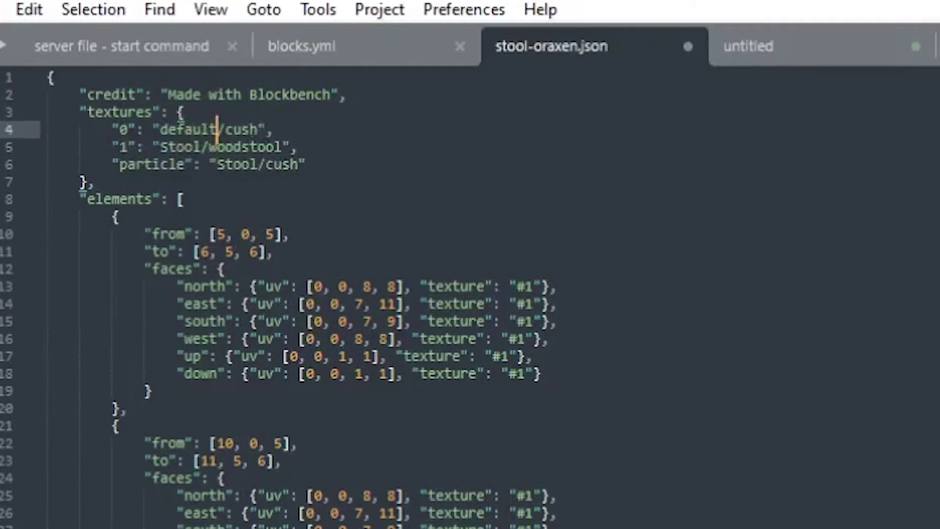
key(Right)
key(Right)
key(Right)
key(Left)
key(Left)
key(Left)
key(Left)
key(Left)
key(Left)
Step: Change the woodstool and particle texture paths on lines 5–6 to the default folder
key(Down)
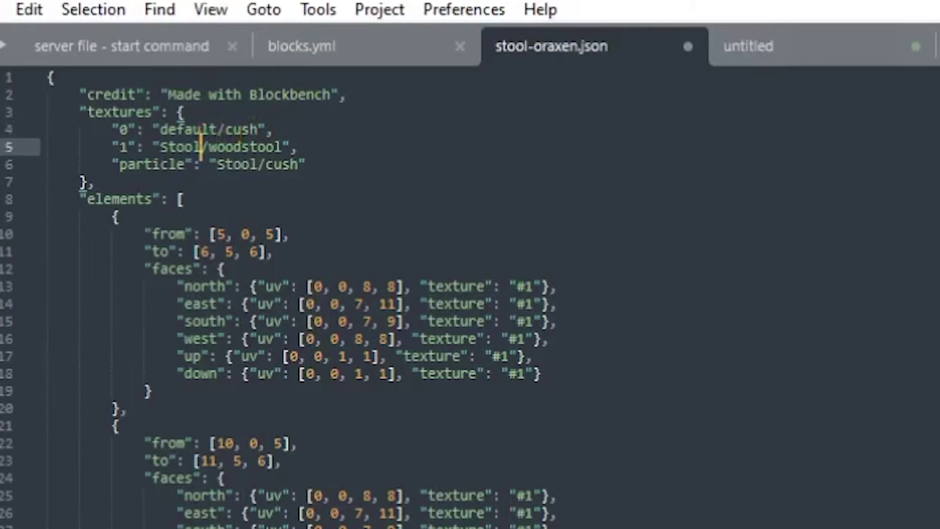
key(shift+Left)
key(shift+Left)
key(shift+Left)
key(shift+Left)
key(shift+Left)
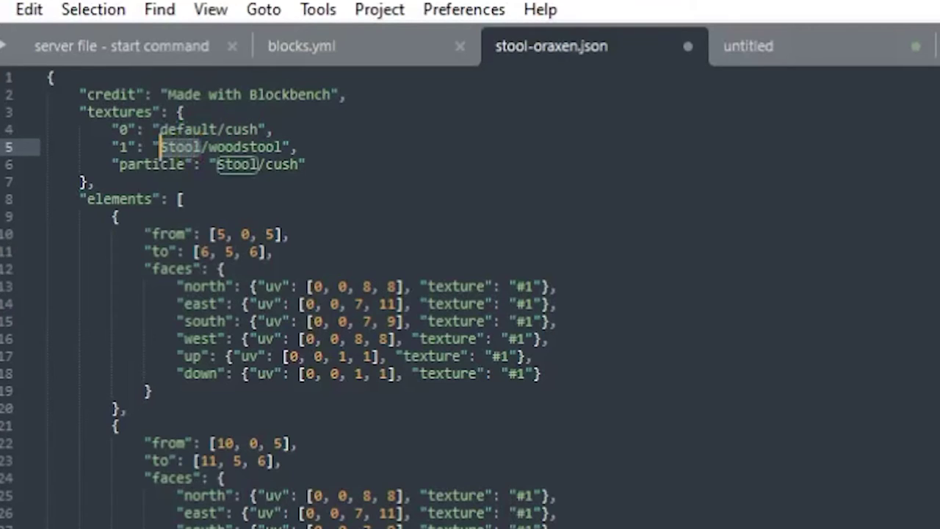
text(default)
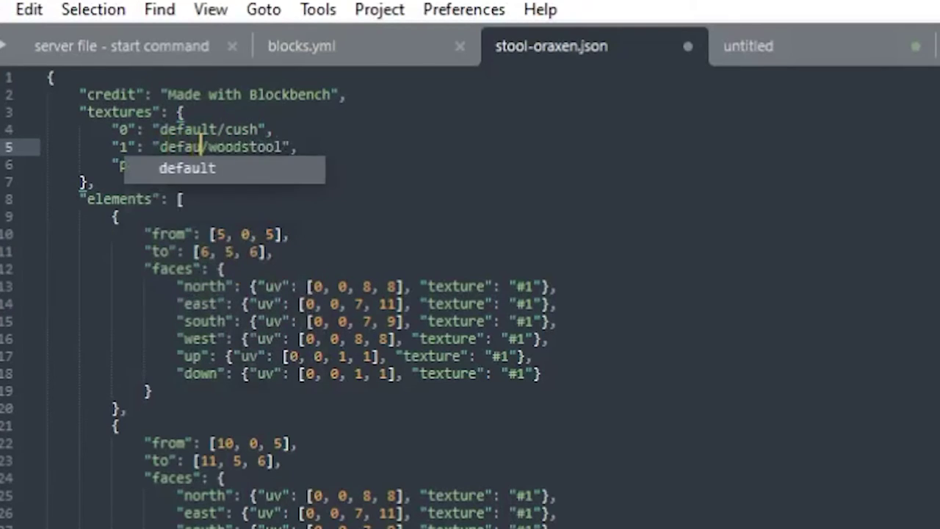
key(Down)
key(shift+Right)
key(shift+Right)
key(shift+Right)
key(shift+Right)
key(shift+Right)
key(shift+Right)
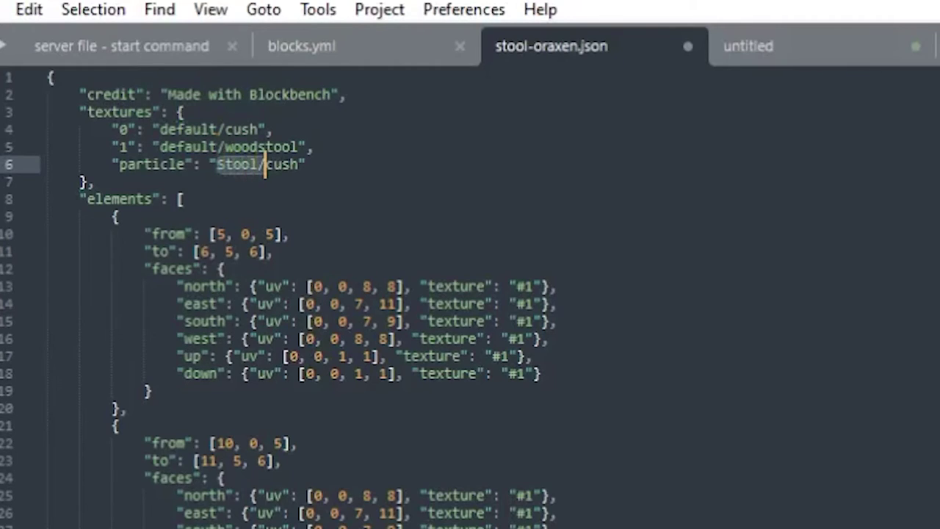
text(def)
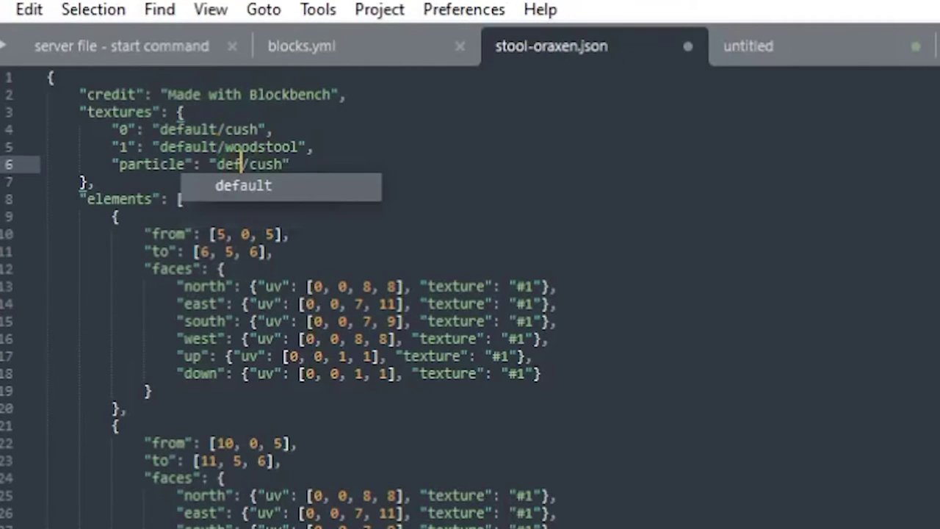
text(ault)
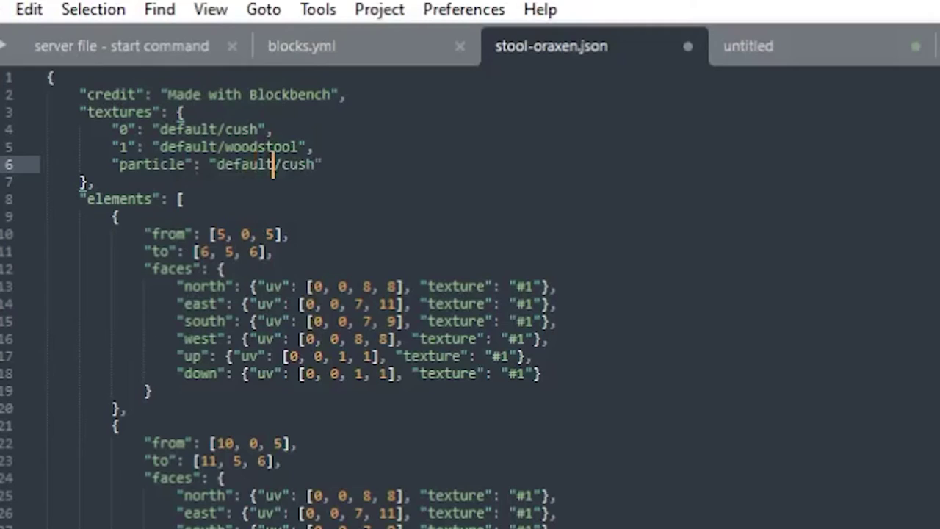
key(Right)
key(Right)
key(Right)
key(Right)
Step: Run /o inventory to open the Oraxen items menu and take the red-cushioned Stool
drag(326, 94, 162, 94)
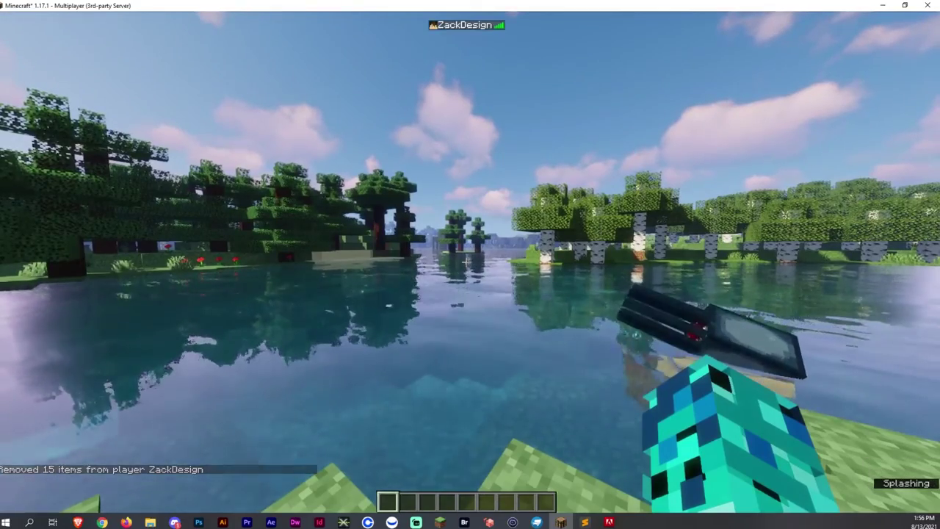
text(t/o inventory)
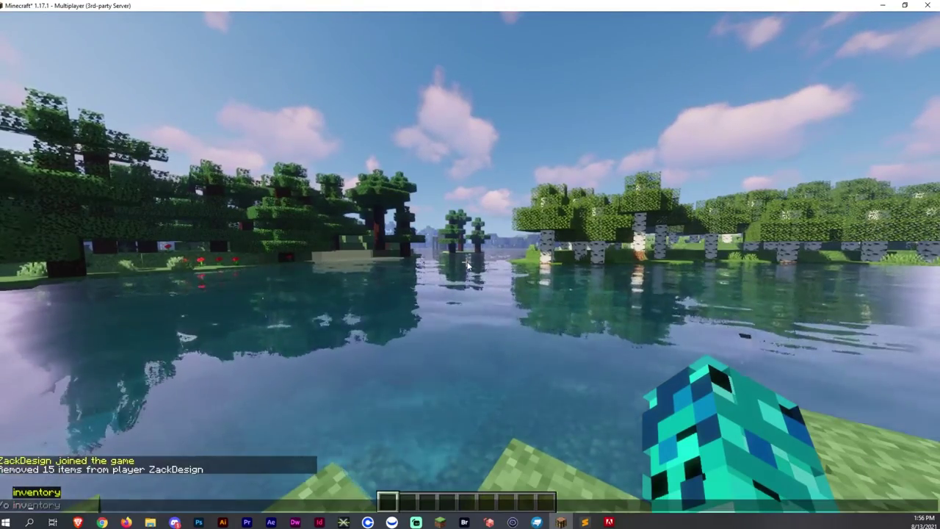
key(Return)
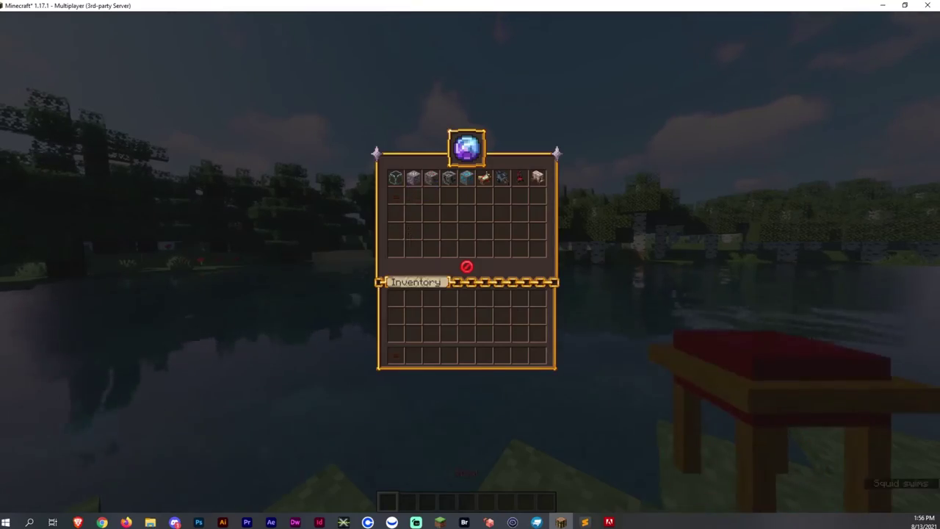
Step: Walk along the lake shore and place the stool on the sand
key(Escape)
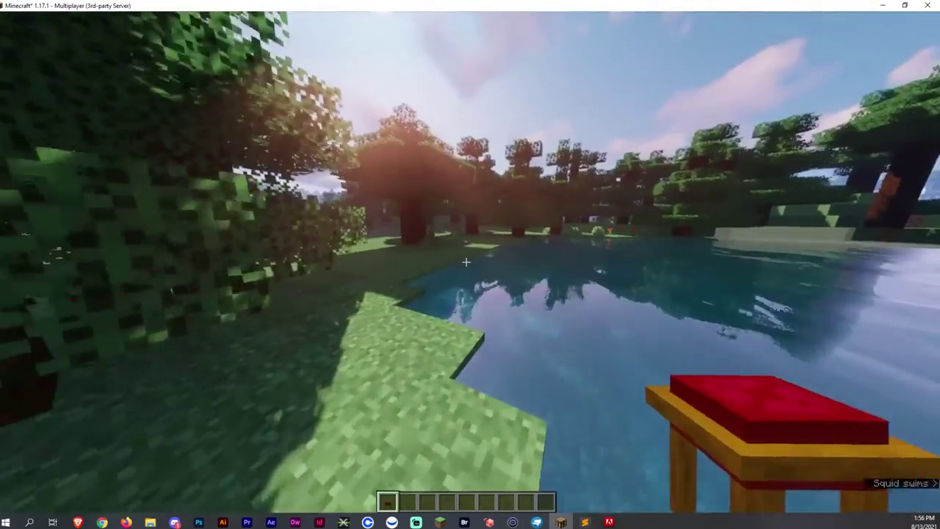
key(w)
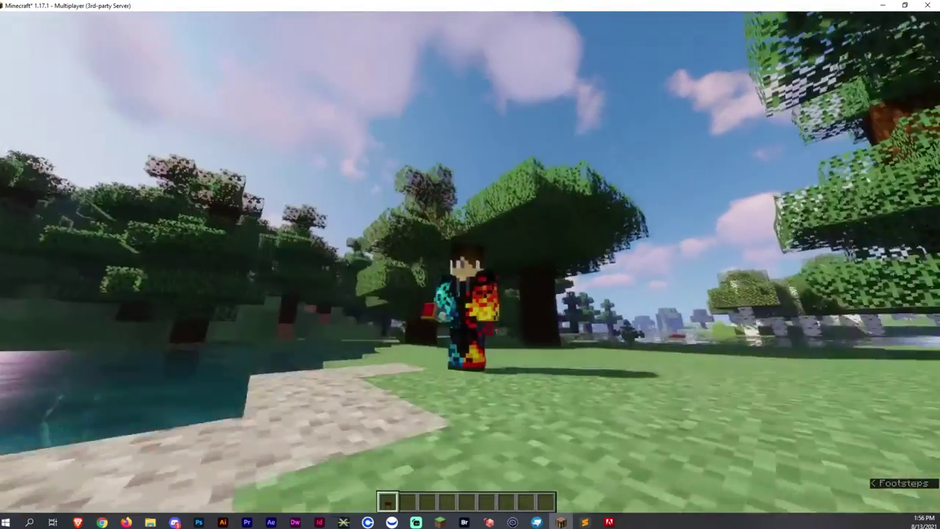
key(F5)
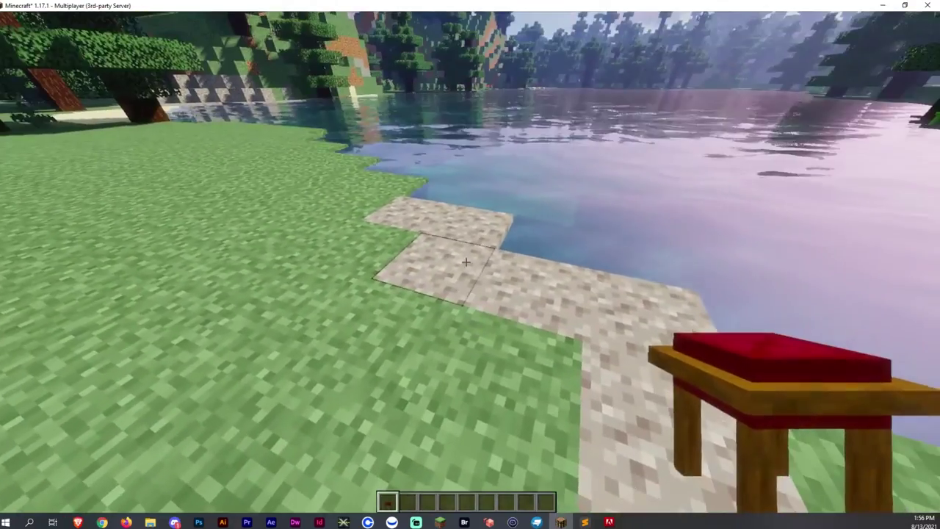
right_click(465, 261)
Step: Approach the placed stool, zoom in on it, and sit down on it
key(w)
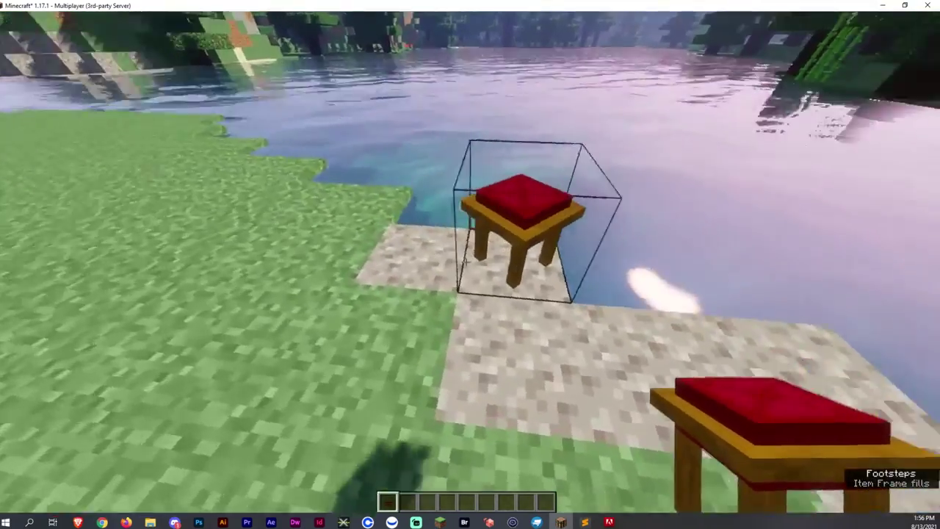
key(4)
right_click(466, 261)
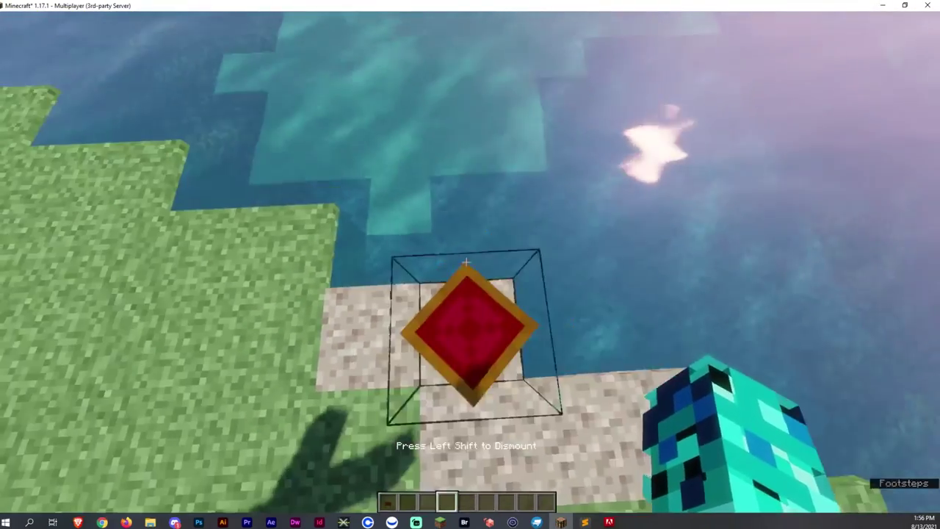
key(2)
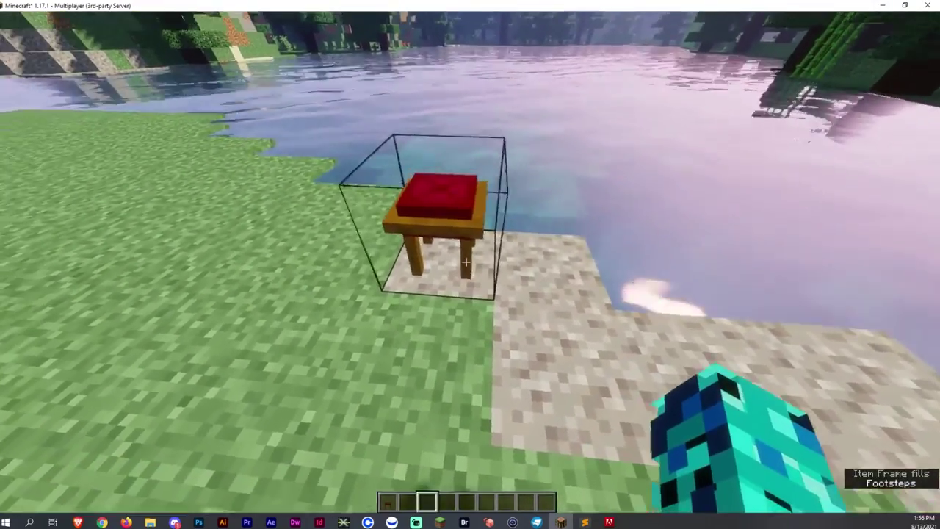
key(c)
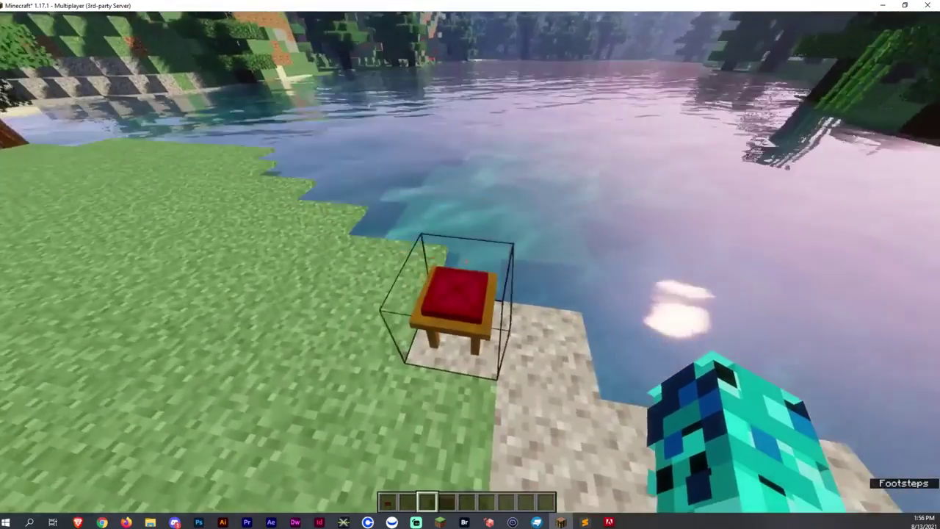
right_click(466, 261)
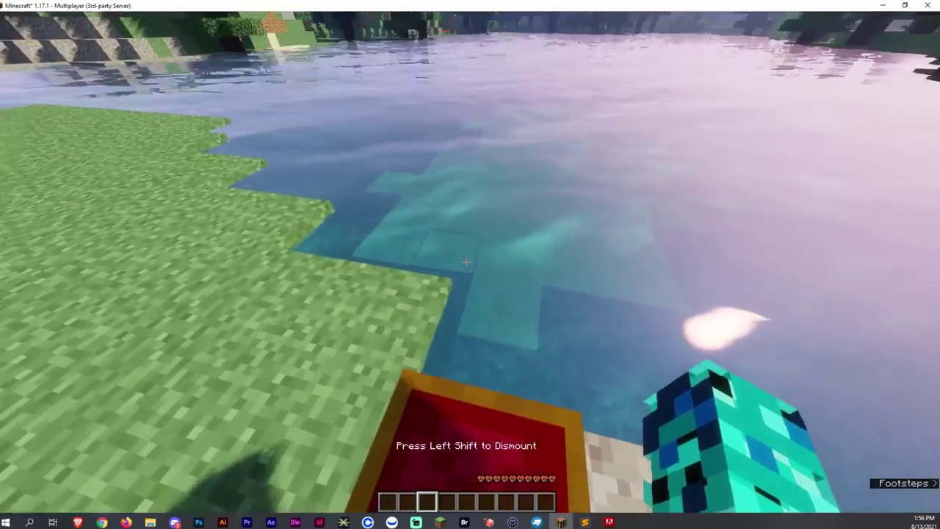
Step: View the seated player from behind and the front, then get up off the stool
key(F5)
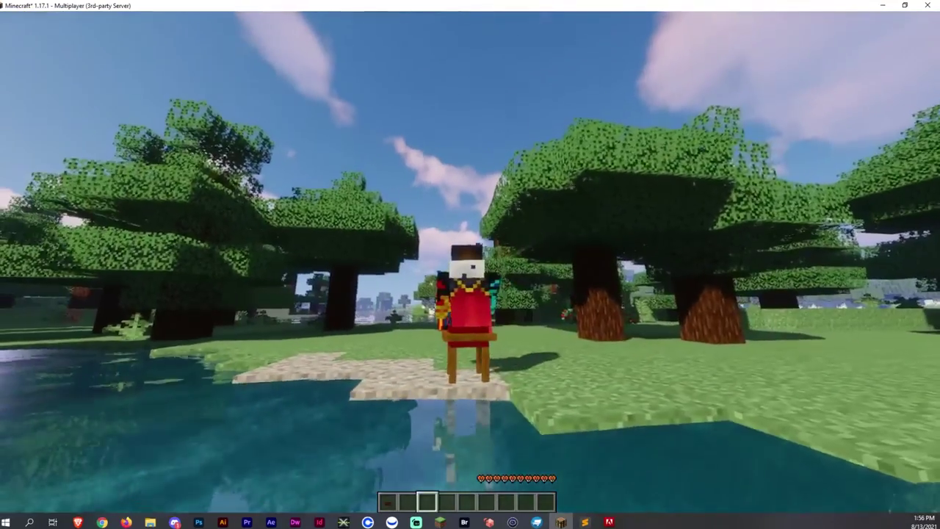
key(F5)
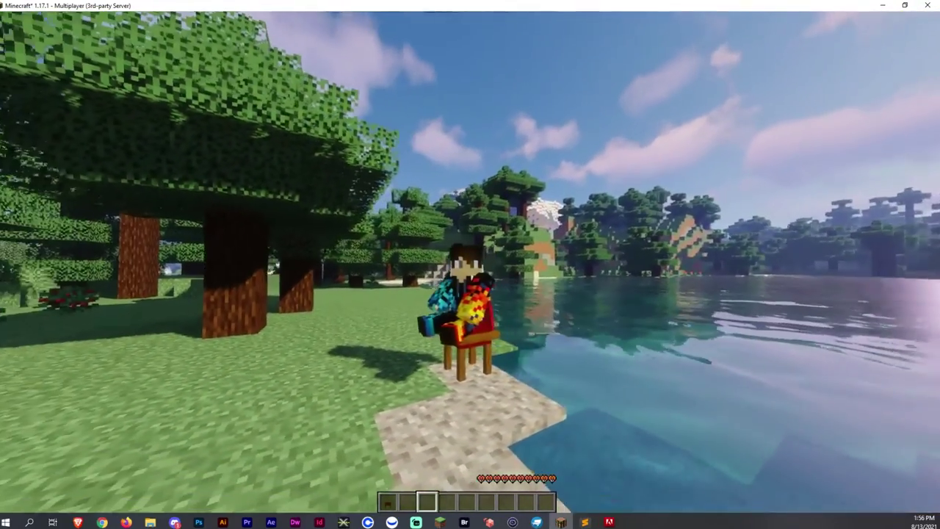
key(F5)
key(shift)
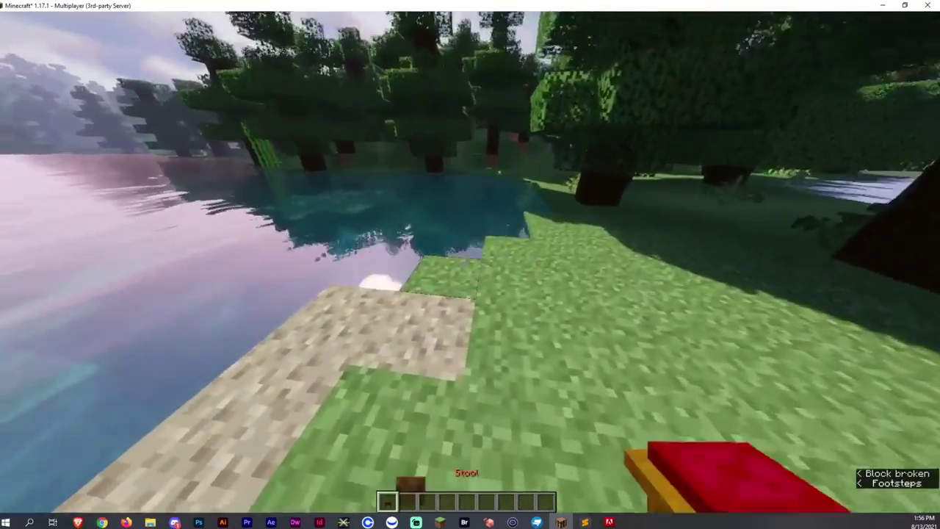
Step: Place a second stool on the grass by the water, sit on it, then stand up
right_click(470, 264)
key(4)
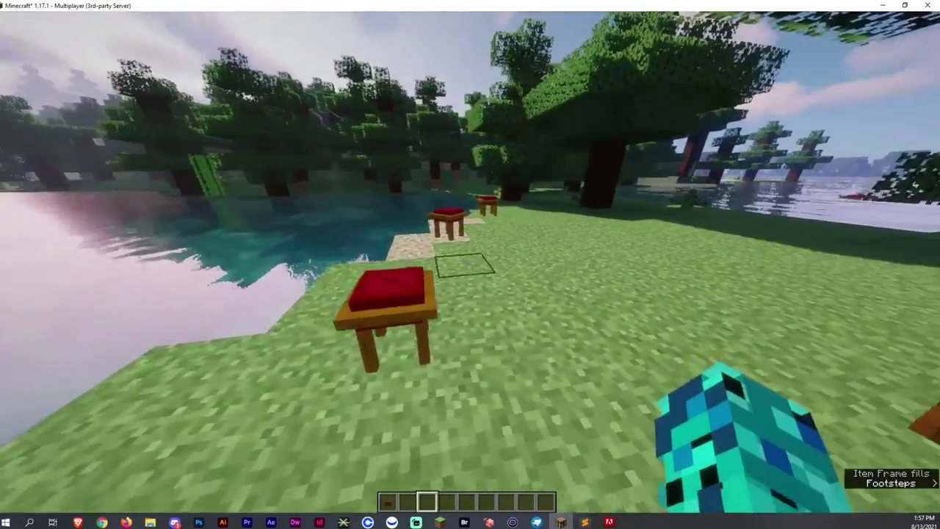
right_click(470, 264)
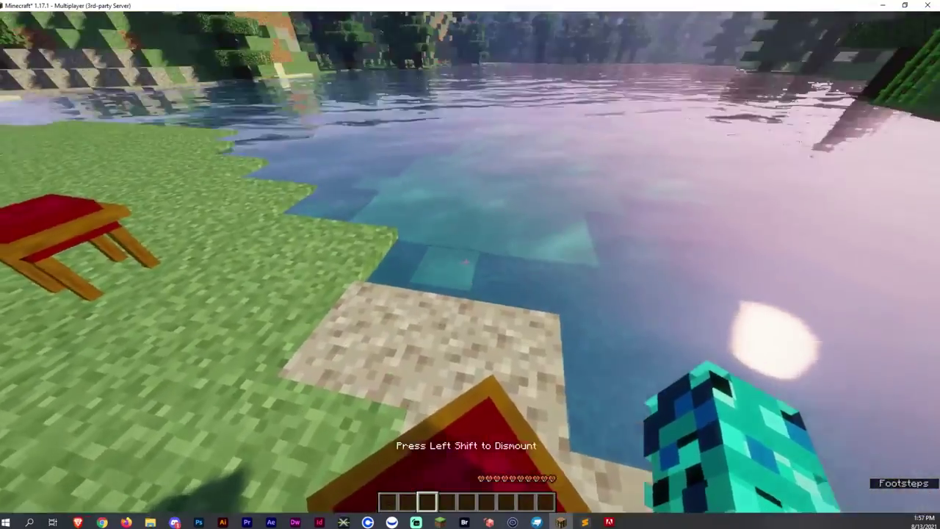
key(F5)
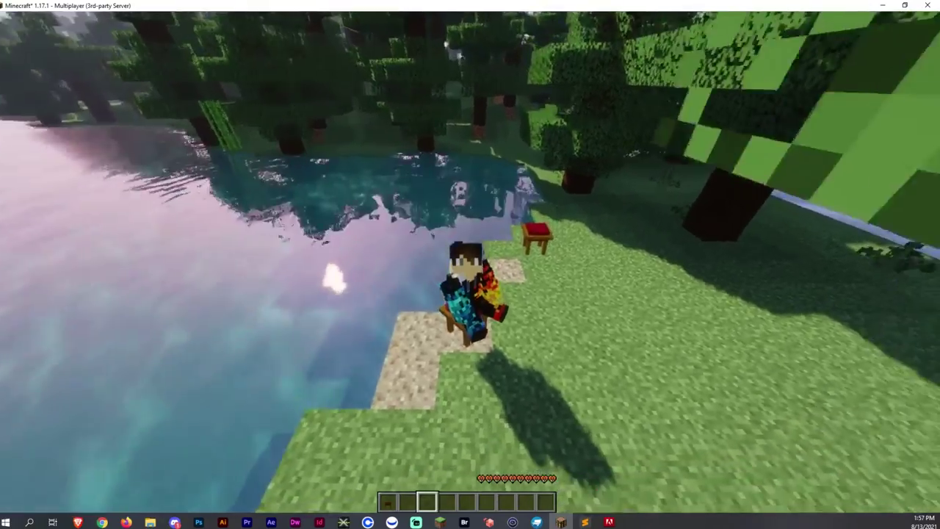
key(F5)
key(shift)
Step: Break the stool, sit on the stool on the grass again in third person, then stand up
click(470, 265)
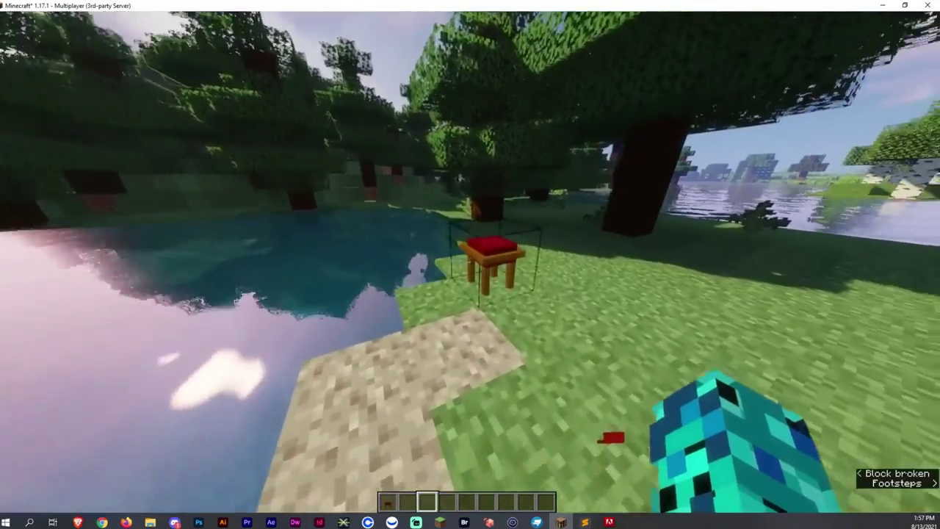
key(1)
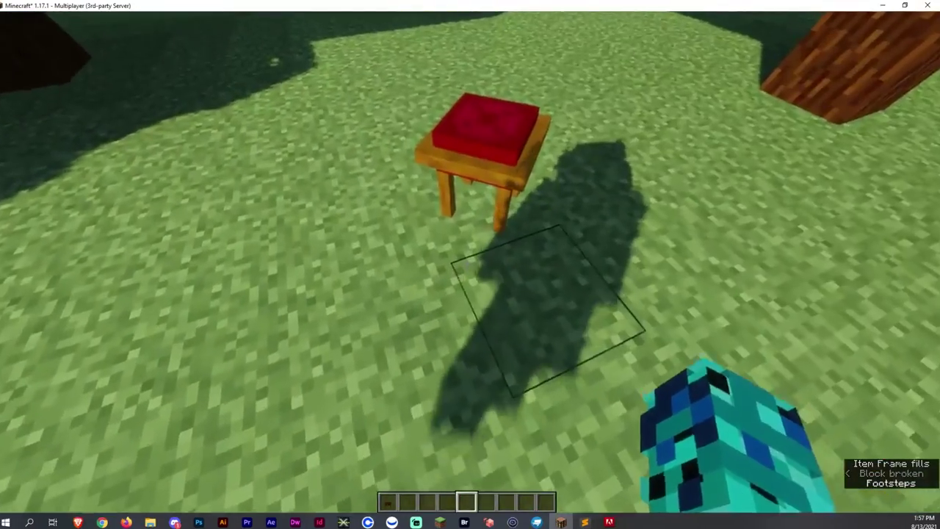
right_click(470, 264)
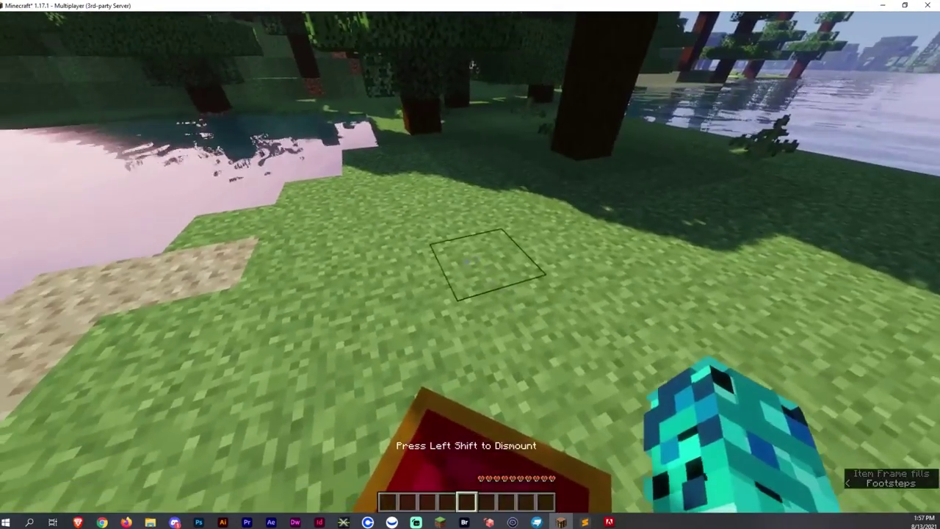
key(F5)
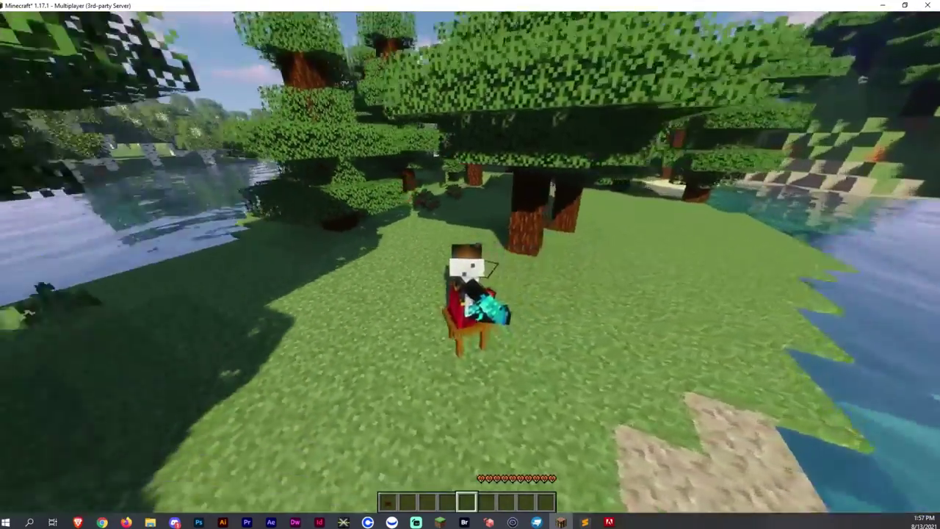
key(F5)
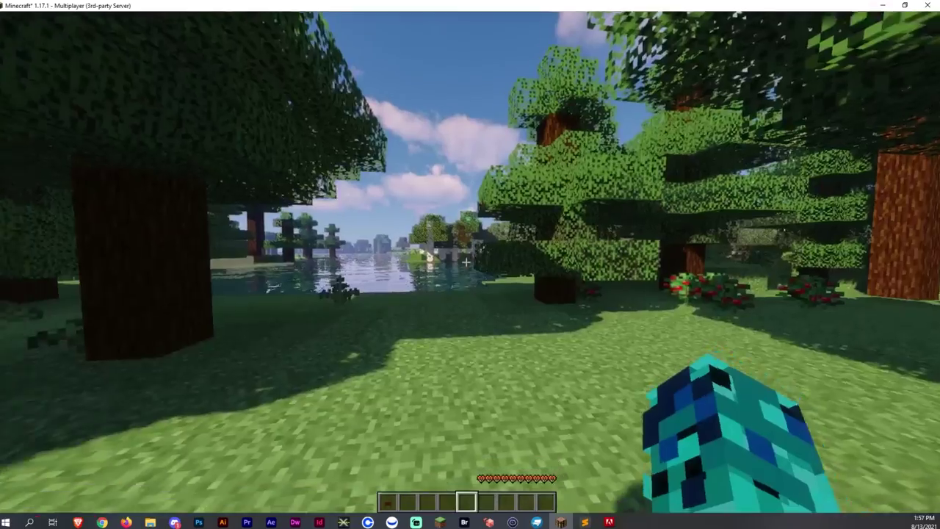
key(shift)
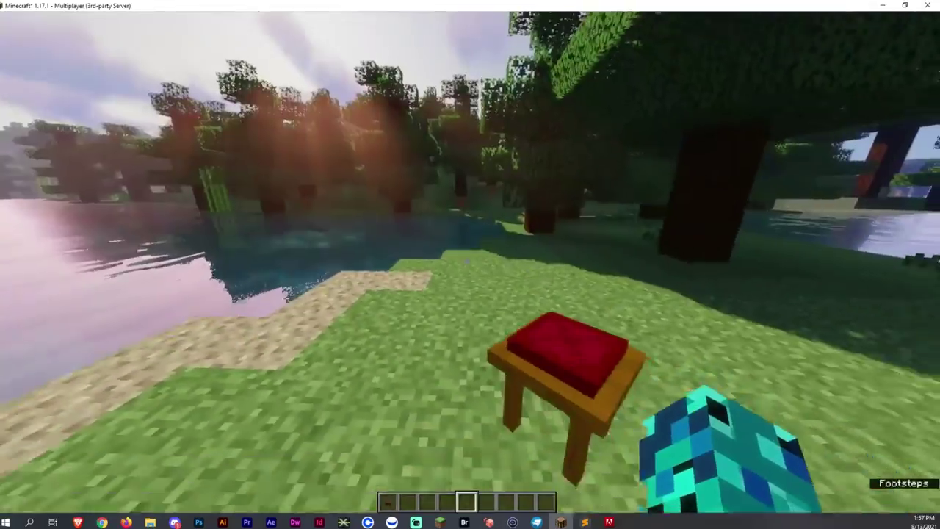
Step: Break the old stool, place a fresh one at the lake edge, and sit on it in third person
click(466, 262)
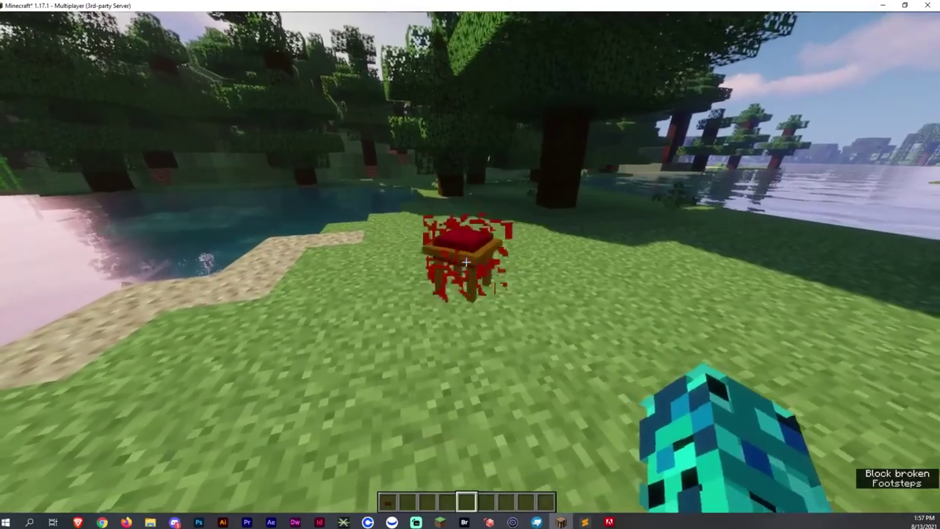
key(w)
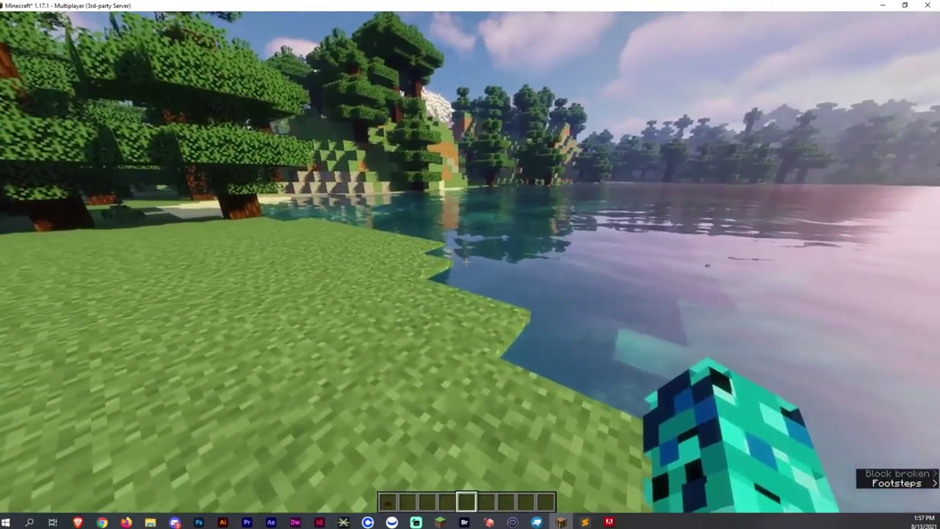
key(1)
right_click(466, 261)
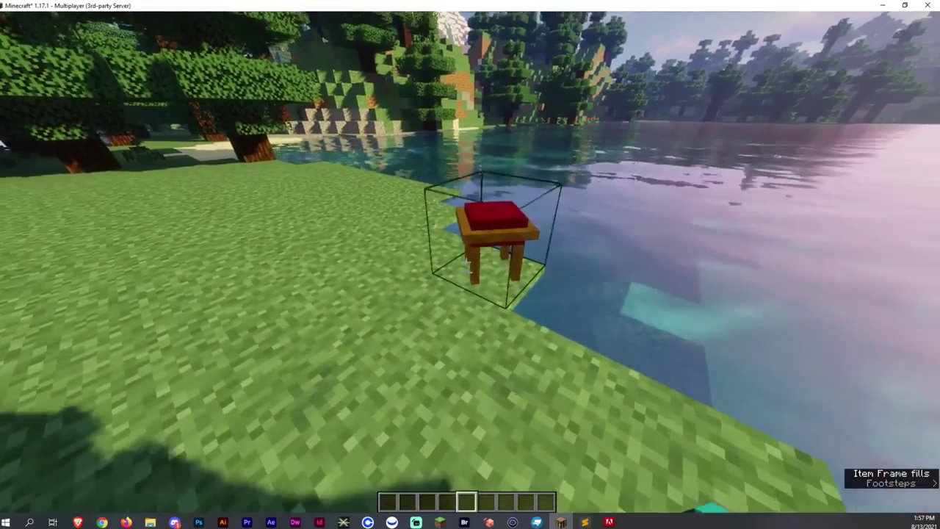
key(5)
right_click(466, 262)
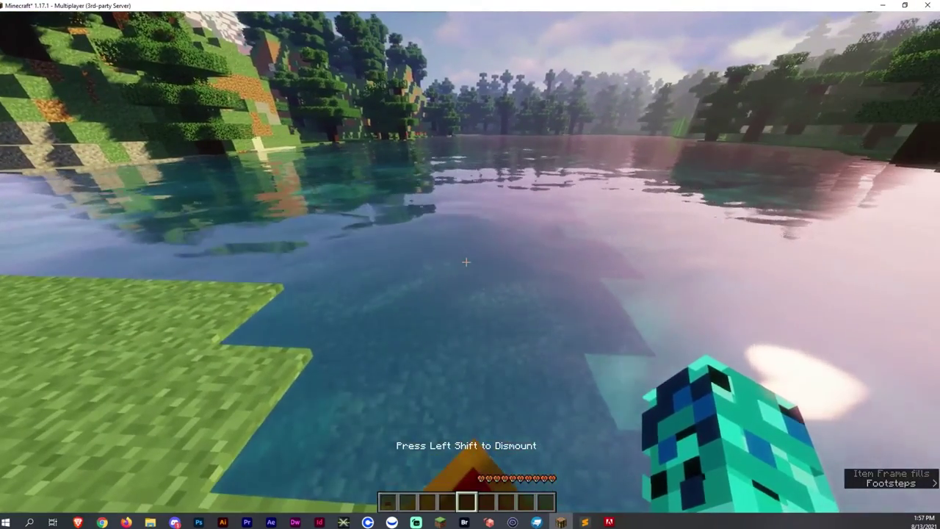
key(F5)
key(F5)
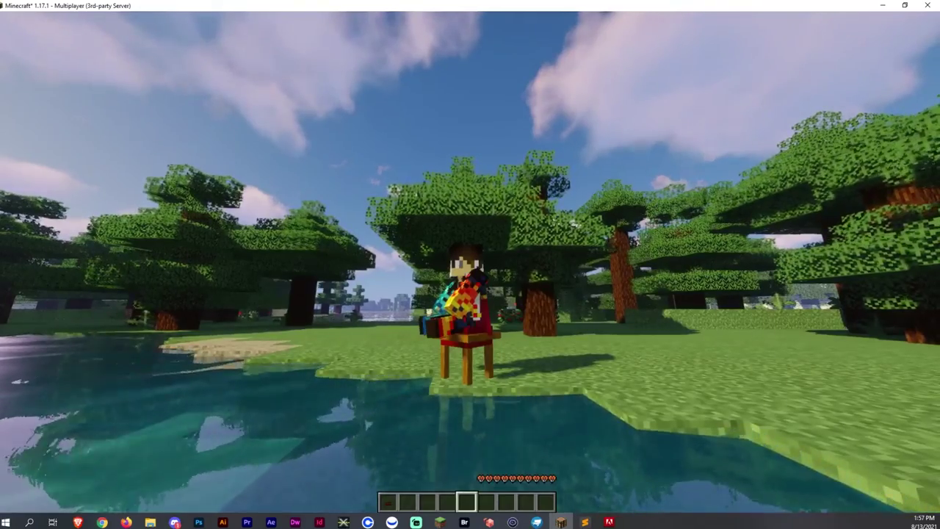